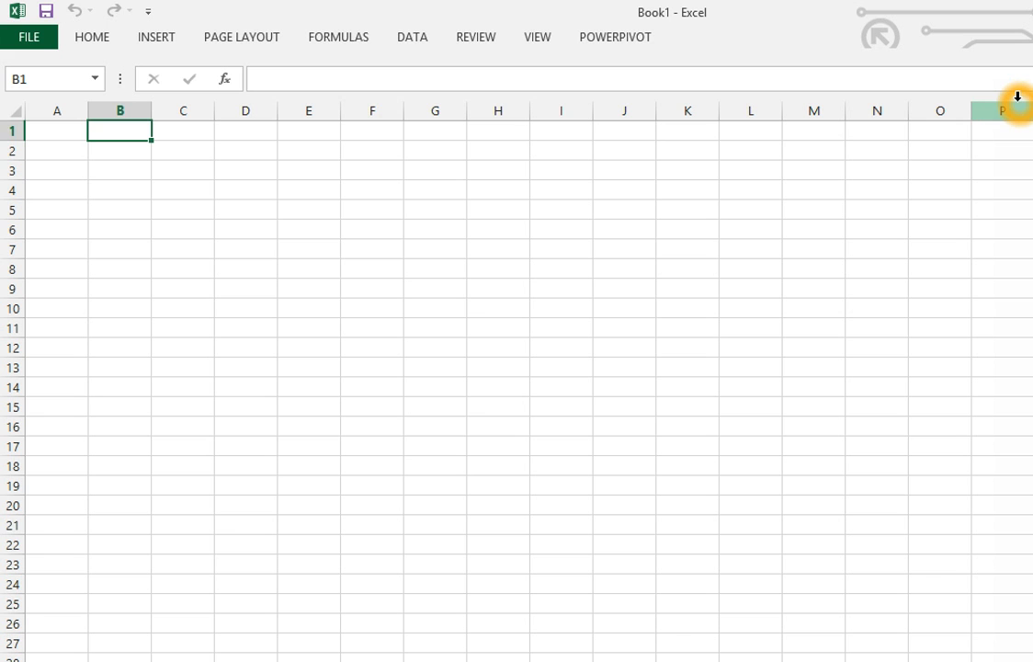
Enter the column headings Fruits, Colour and label in cells B1 to D1.
type("Fruits")
key("Tab")
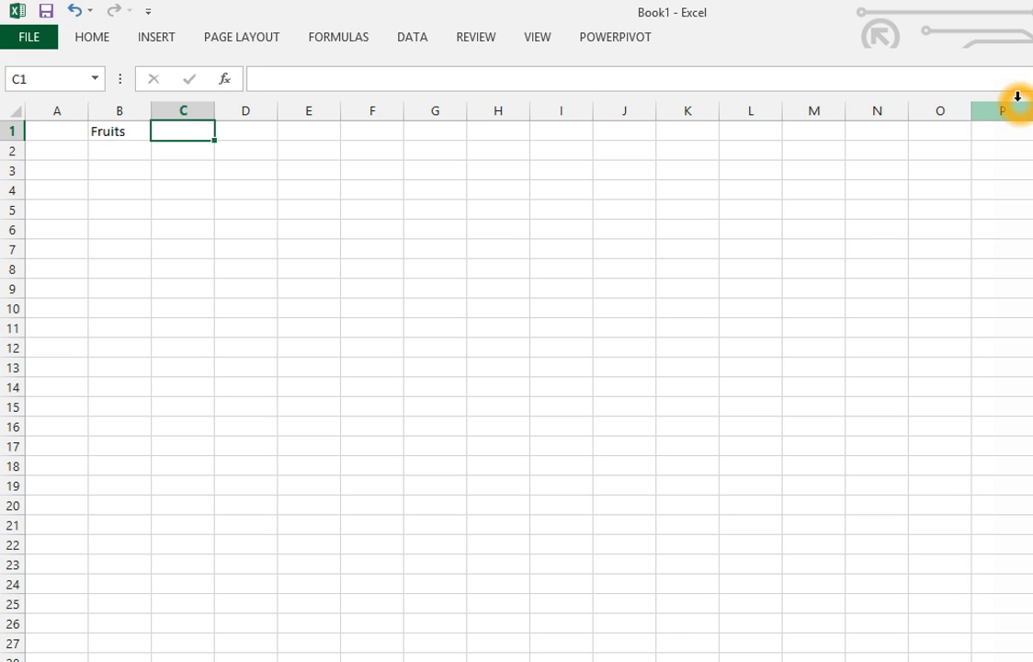
type("Colour")
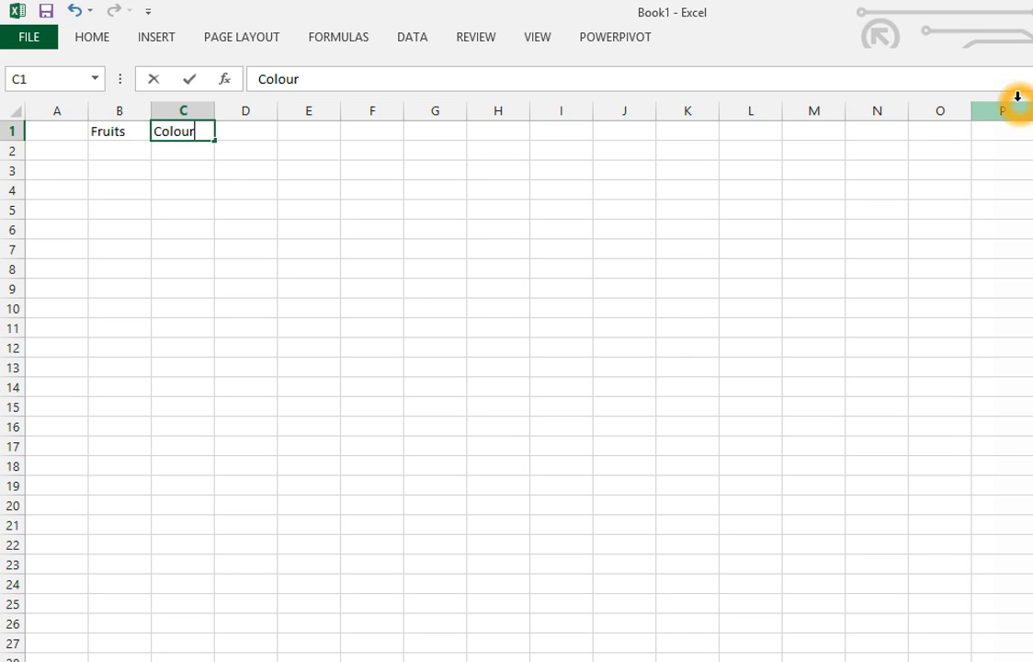
key("Tab")
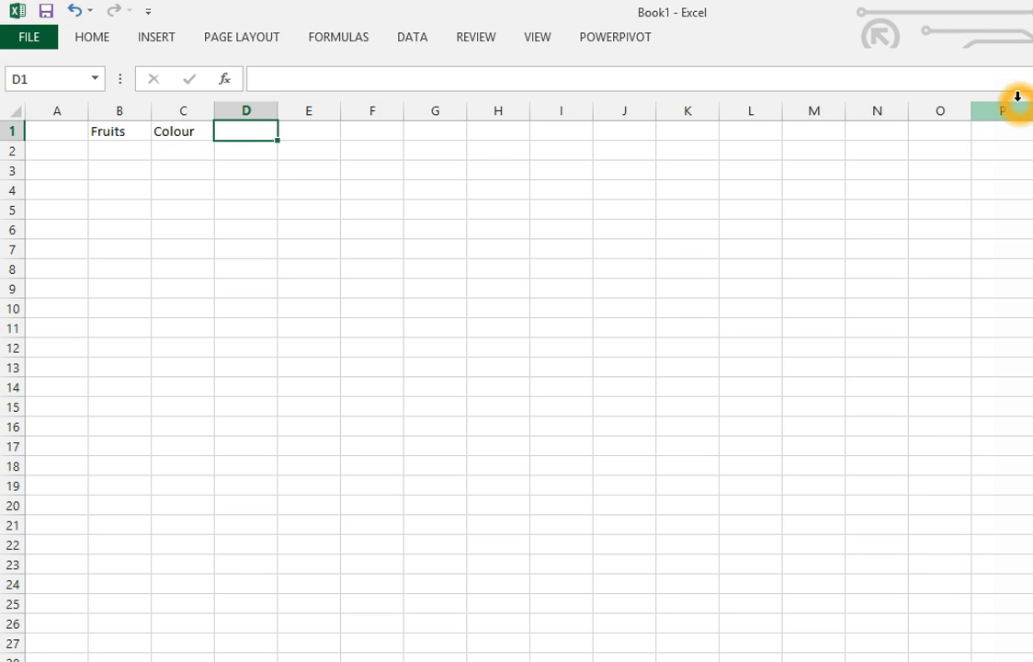
type("label")
key("Return")
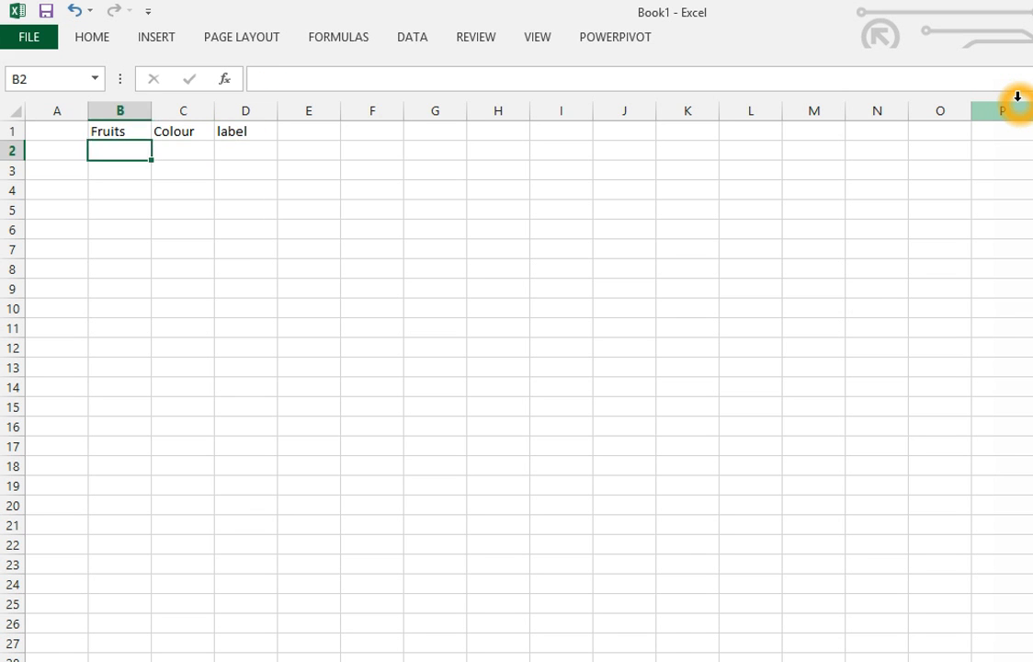
List the fruits Apple, Orange, Grapes and Pineapple in cells B2 to B5 beneath the Fruits heading.
key("Tab")
type("Apple")
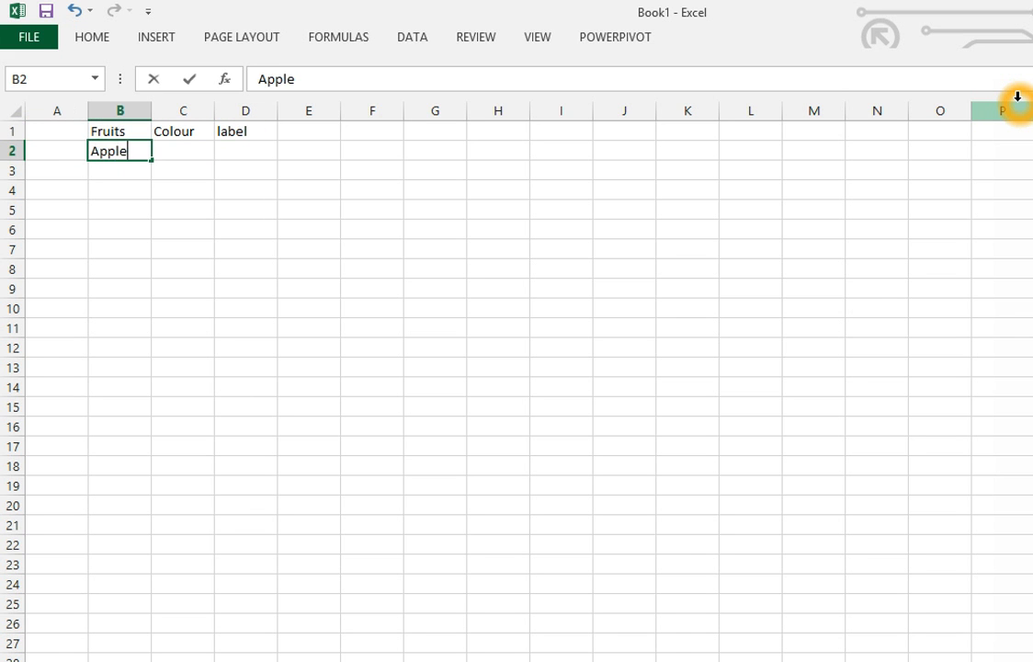
key("Return")
type("Orange")
key("Return")
type("Grapes")
key("Return")
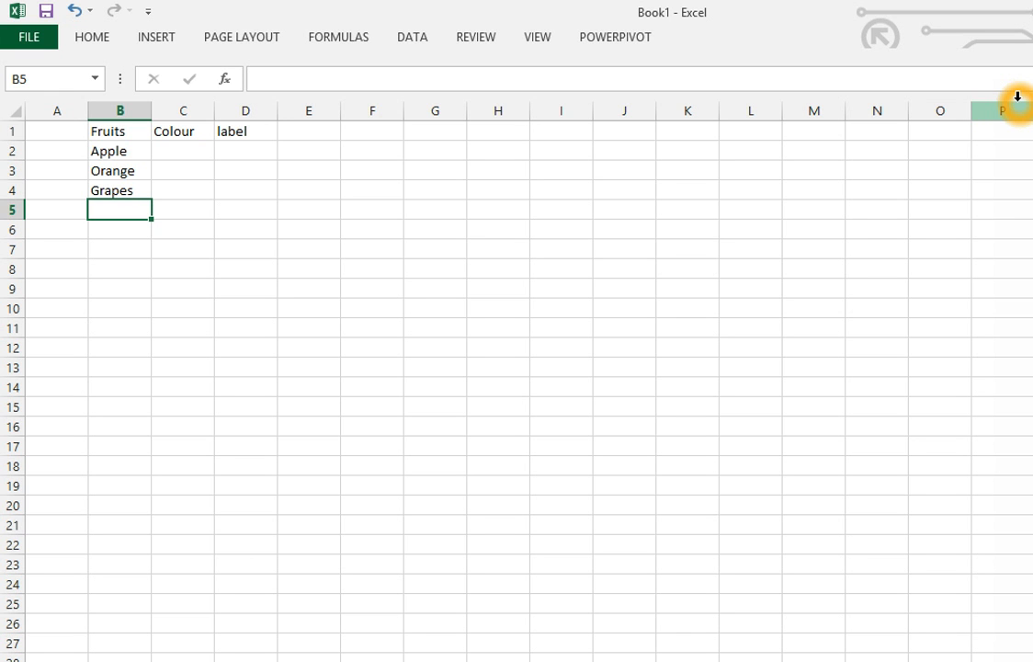
type("Pineapple")
key("Return")
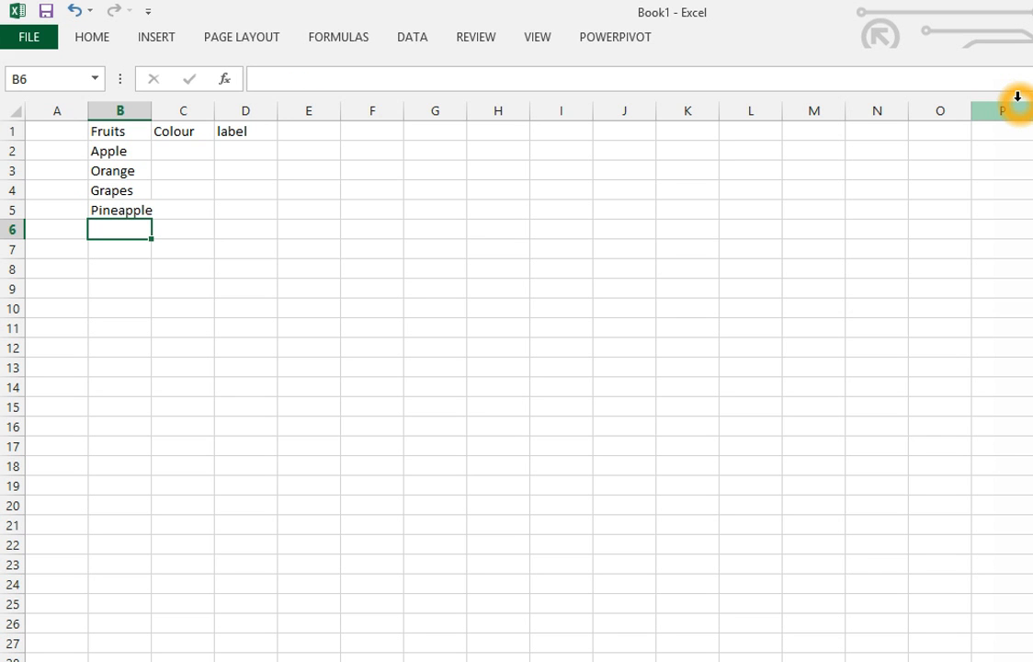
Fill in the Colour column in C2 to C5 with red, orance, green and yellow.
left_click(186, 149)
type("re")
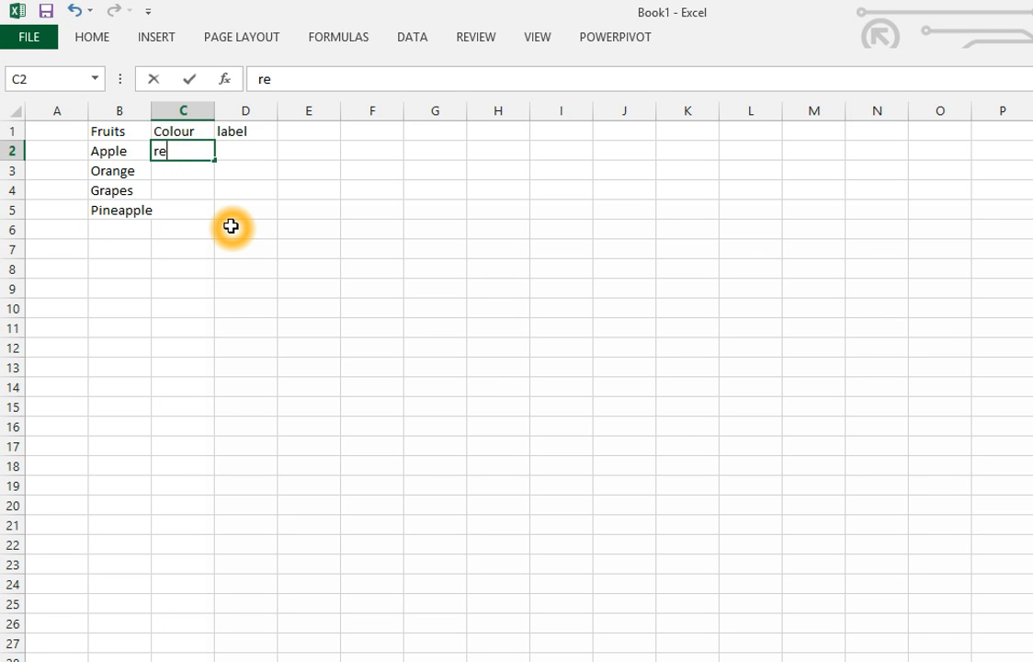
type("d")
key("Return")
type("orance")
key("Return")
type("green")
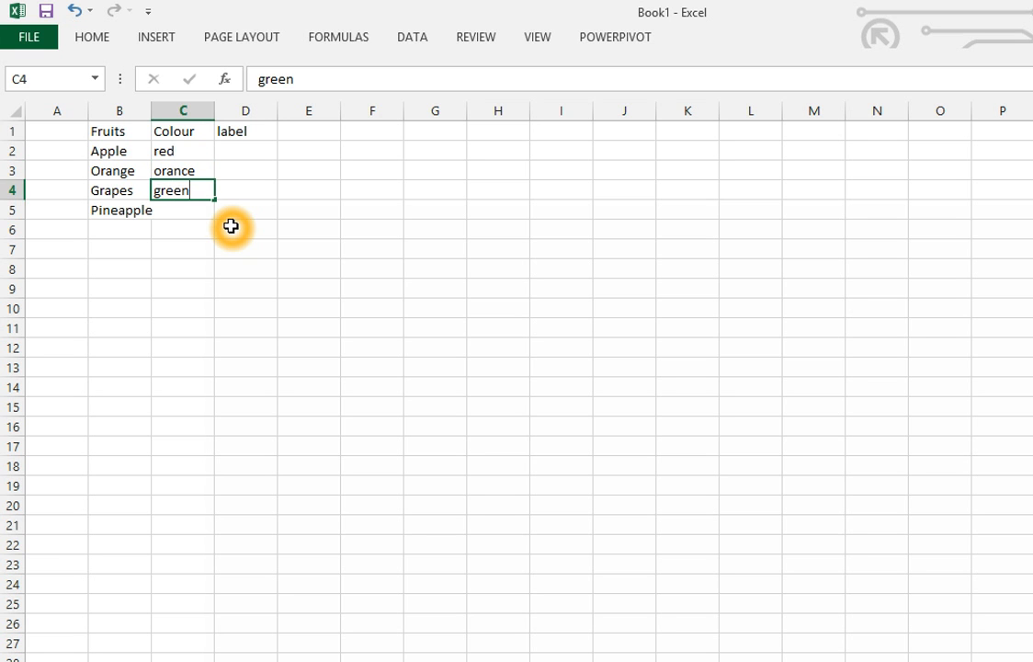
key("Return")
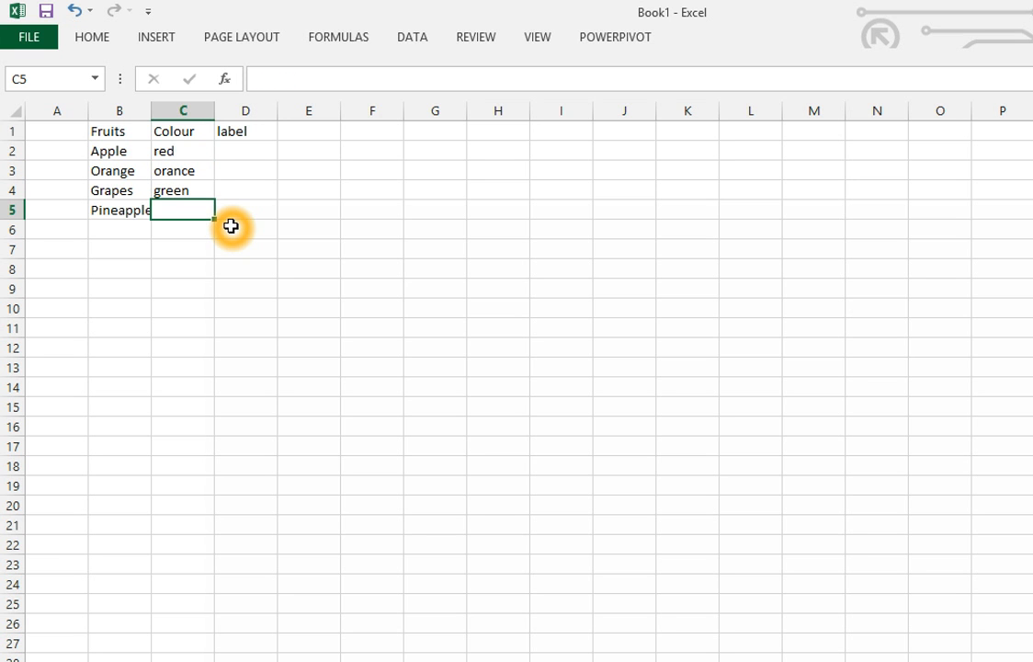
type("yee")
type("low")
key("Return")
Fill in the label column in D2 to D5 with A, B, C and D.
key("Up")
key("Up")
key("Up")
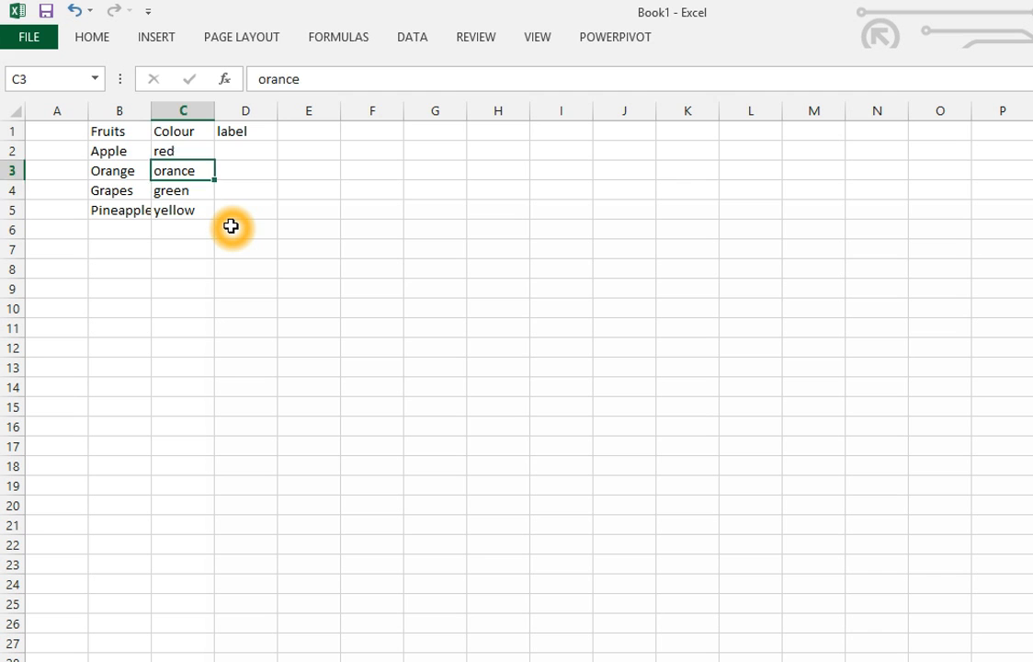
key("Up")
key("Up")
key("Right")
key("Return")
type("A")
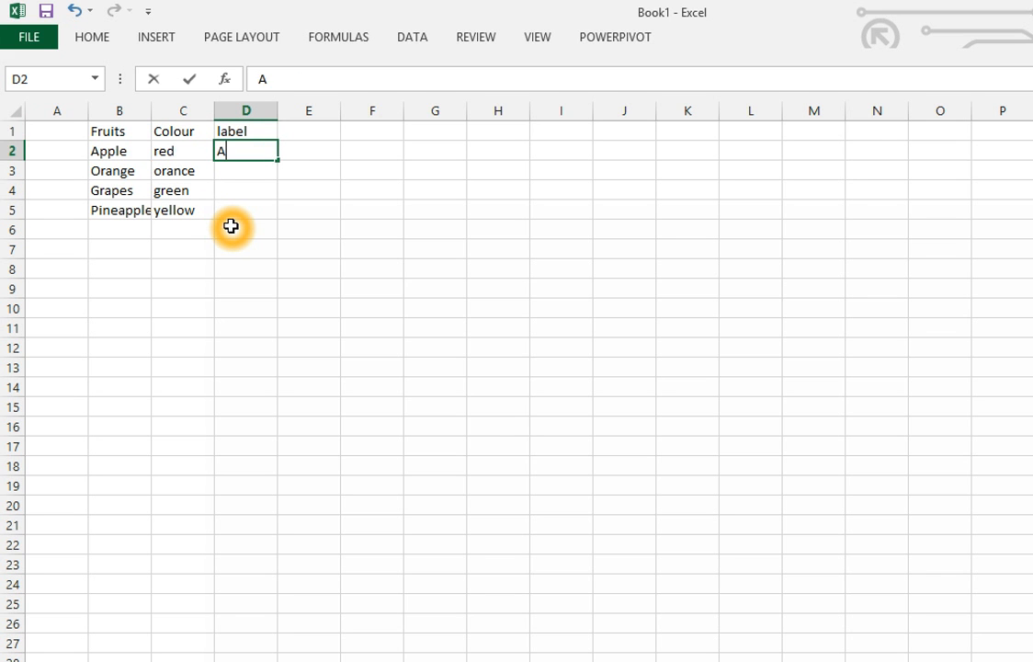
key("Return")
type("B")
key("Return")
type("C")
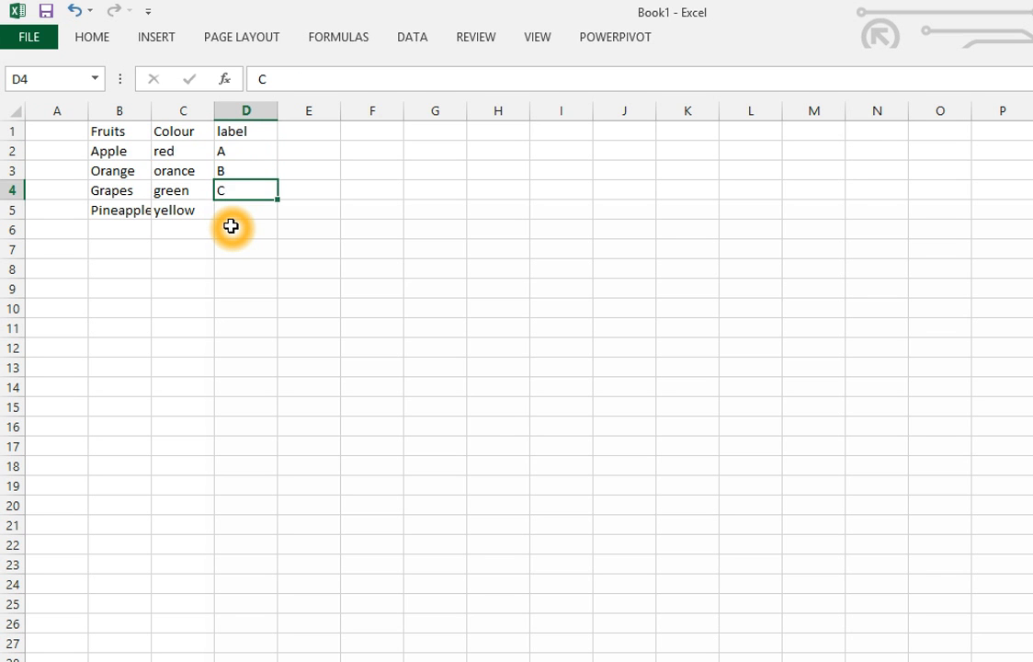
key("Return")
type("D")
key("Return")
double_click(233, 227)
key("Escape")
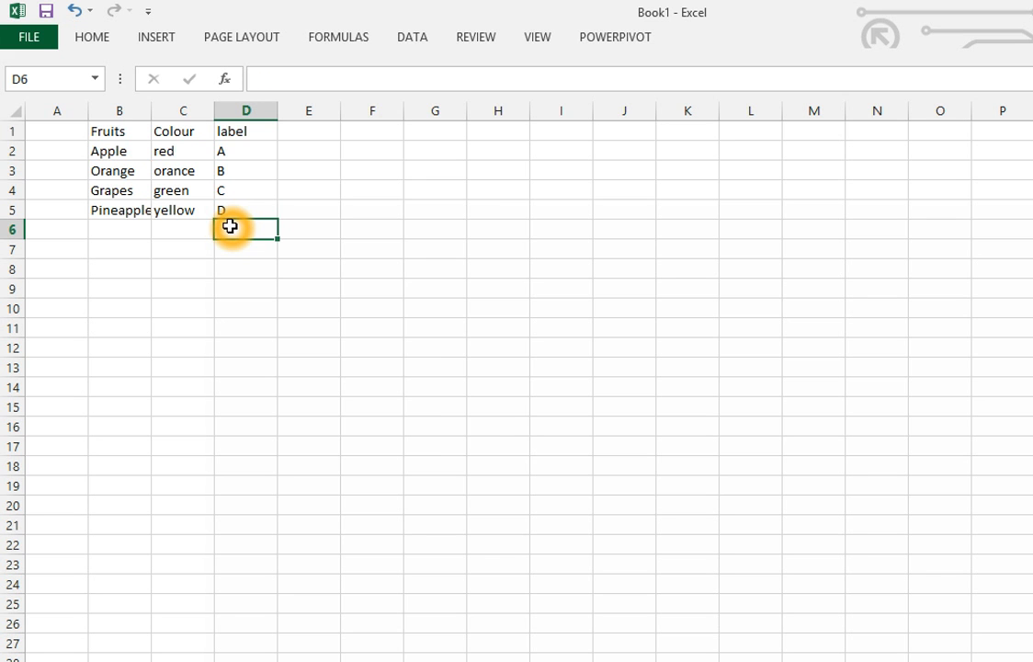
Copy Orange and Grapes from the Fruits column into cells I2 and I3 as lookup values.
left_click(460, 188)
left_click(496, 149)
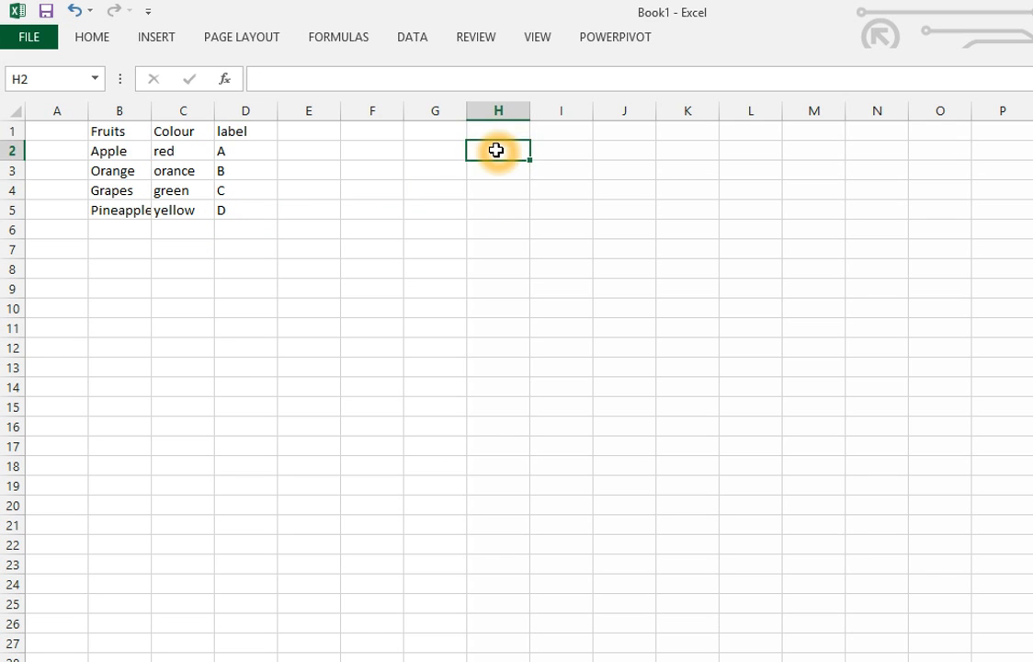
left_click_drag(111, 173, 114, 196)
key("ctrl+c")
left_click(568, 152)
key("ctrl+v")
Enter the formula =VLOOKUP(I2,B:D,3,0) in J2 to look up the label for Orange.
left_click(640, 154)
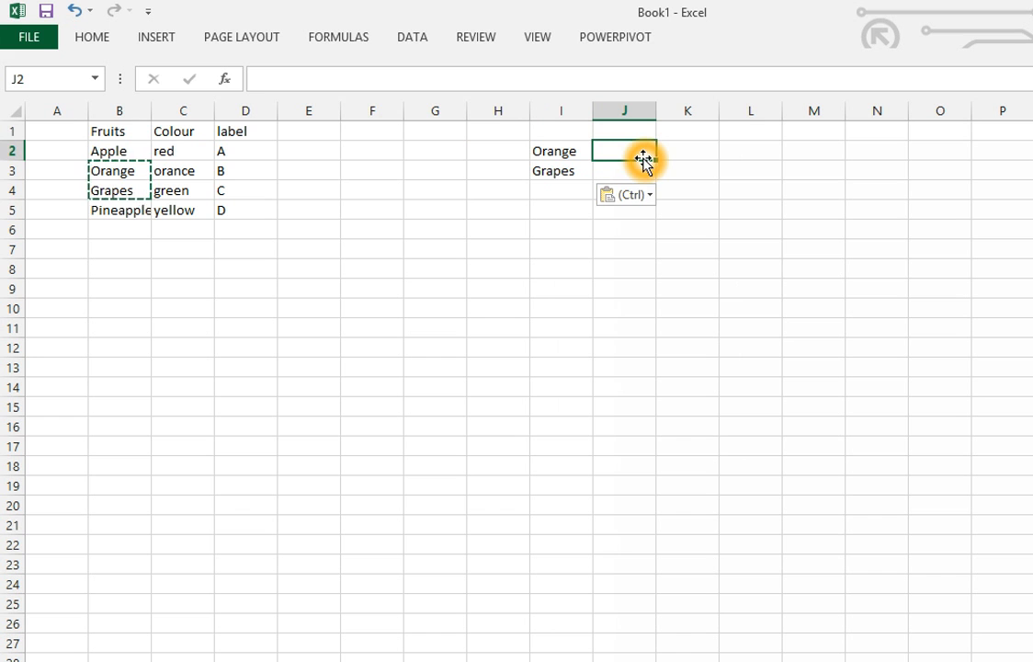
type("=vlookup")
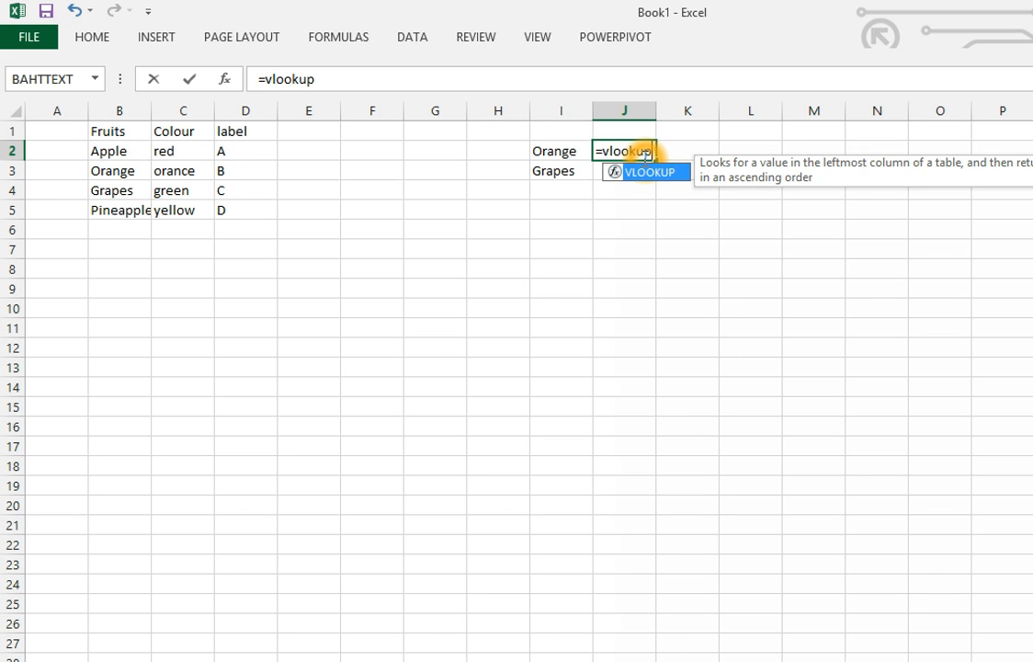
type("(")
key("Left")
type(",")
key("Left")
key("Left")
key("Left")
key("Left")
key("Left")
key("Left")
key("Left")
key("Left")
key("Up")
key("ctrl+space")
key("shift+Right")
key("shift+Right")
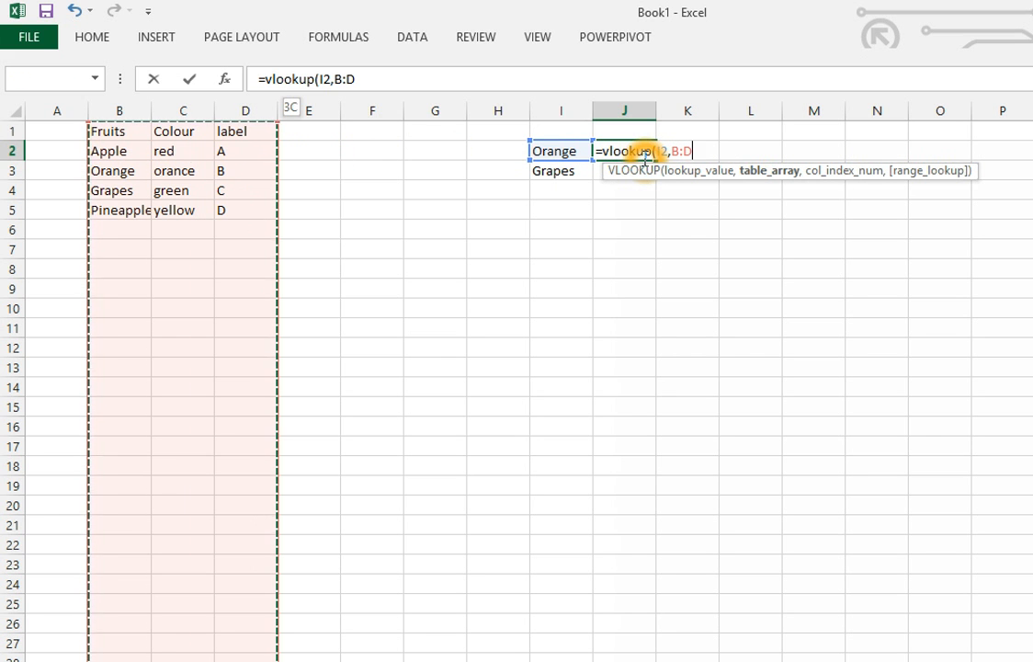
type(",3,0)")
key("Return")
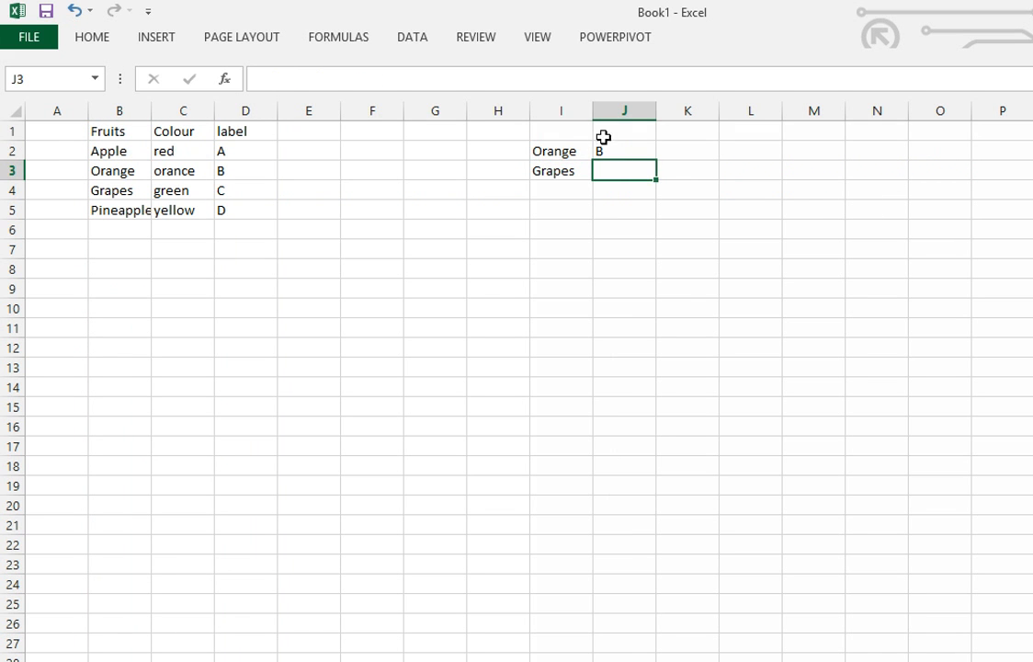
Copy the VLOOKUP formula from J2 into J3 to look up the label for Grapes.
left_click(634, 151)
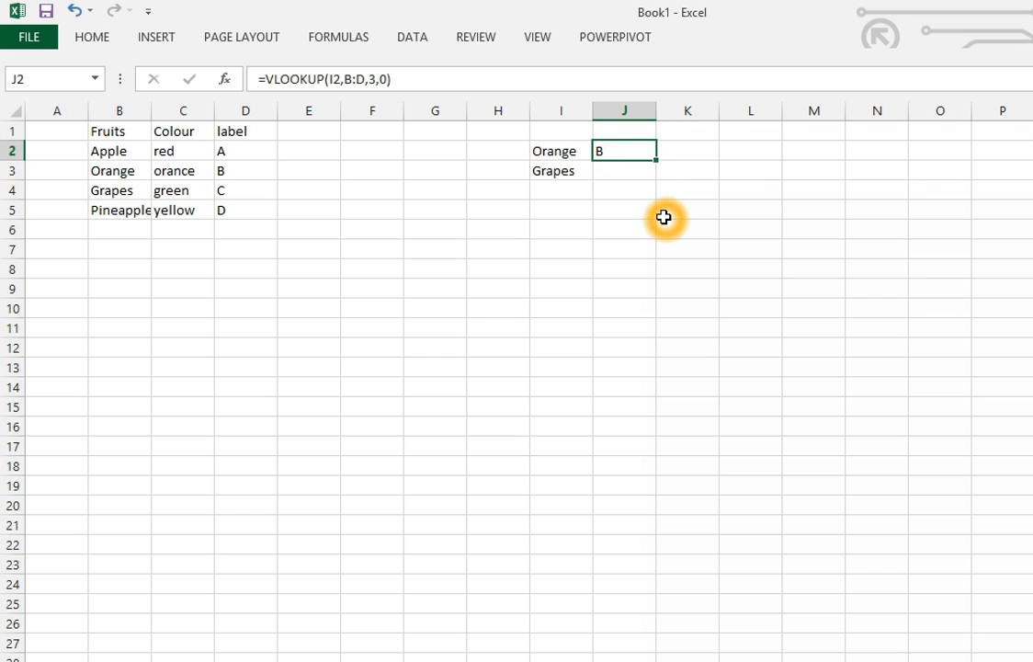
key("ctrl+c")
left_click(647, 170)
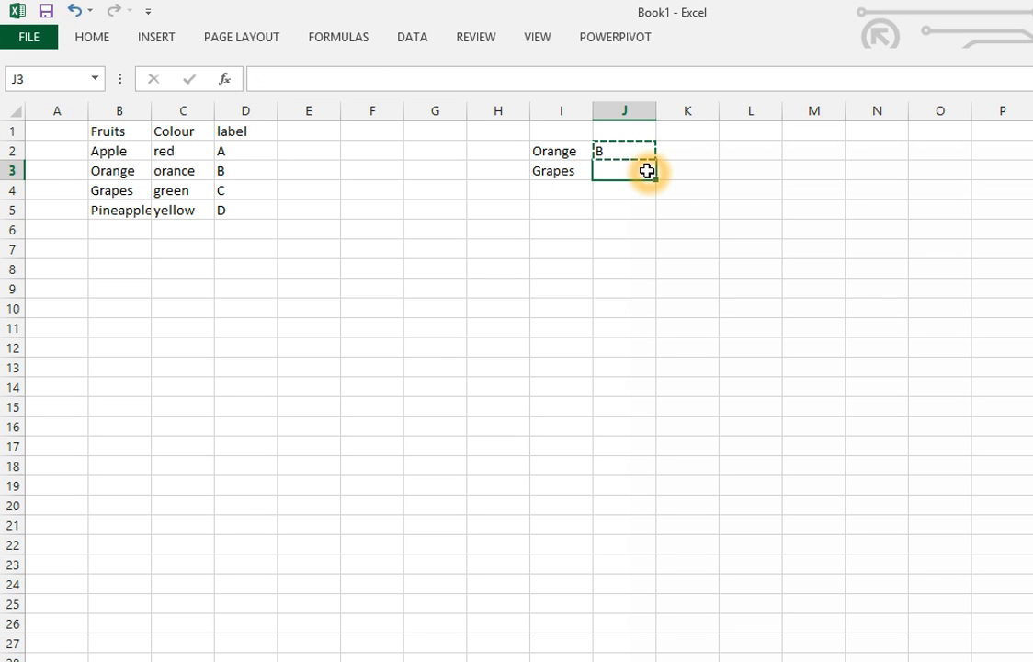
key("ctrl+v")
left_click(617, 224)
key("Escape")
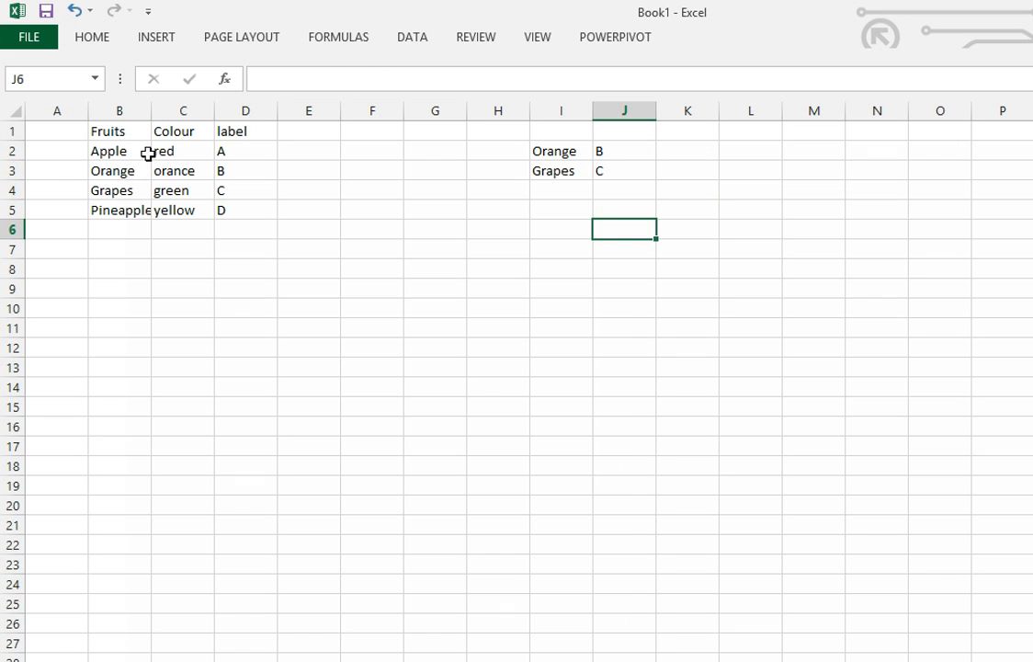
Examine how the Colour and label columns lie relative to the Fruits column, and the empty column A before it.
left_click_drag(175, 109, 230, 112)
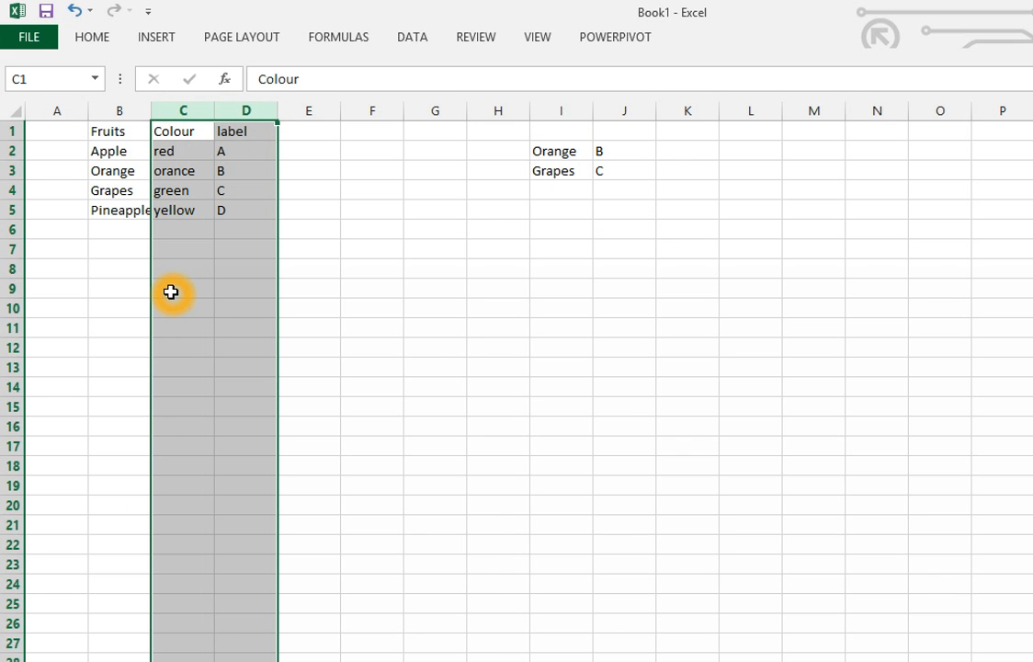
left_click(113, 112)
left_click(183, 110)
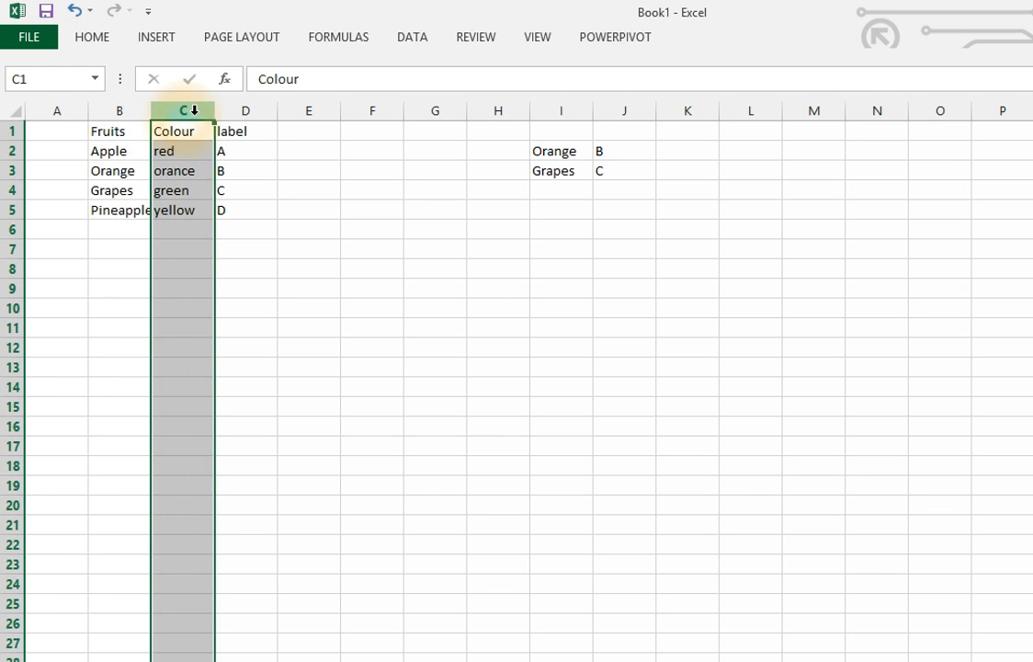
left_click(239, 110)
left_click(122, 112)
left_click(122, 108)
left_click_drag(122, 108, 264, 122)
left_click(299, 187)
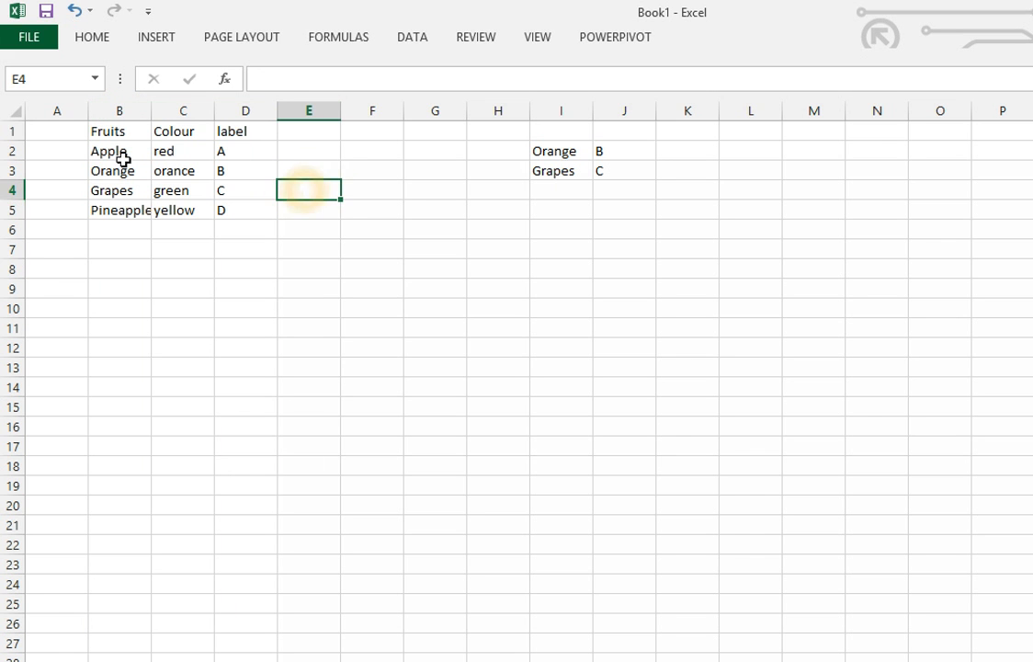
left_click(68, 132)
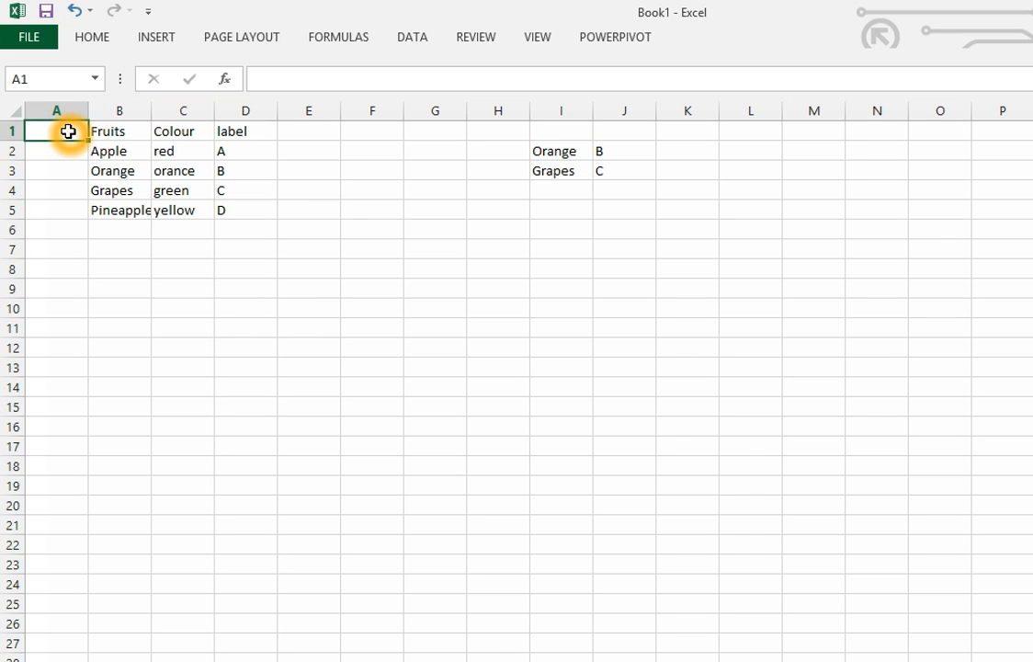
mouse_move(110, 112)
left_mouse_down()
mouse_move(124, 193)
mouse_move(108, 223)
left_mouse_up()
Add a Label2 heading in A1 and number the four fruits 1, 2, 3 and 4 in A2 to A5.
left_click(60, 128)
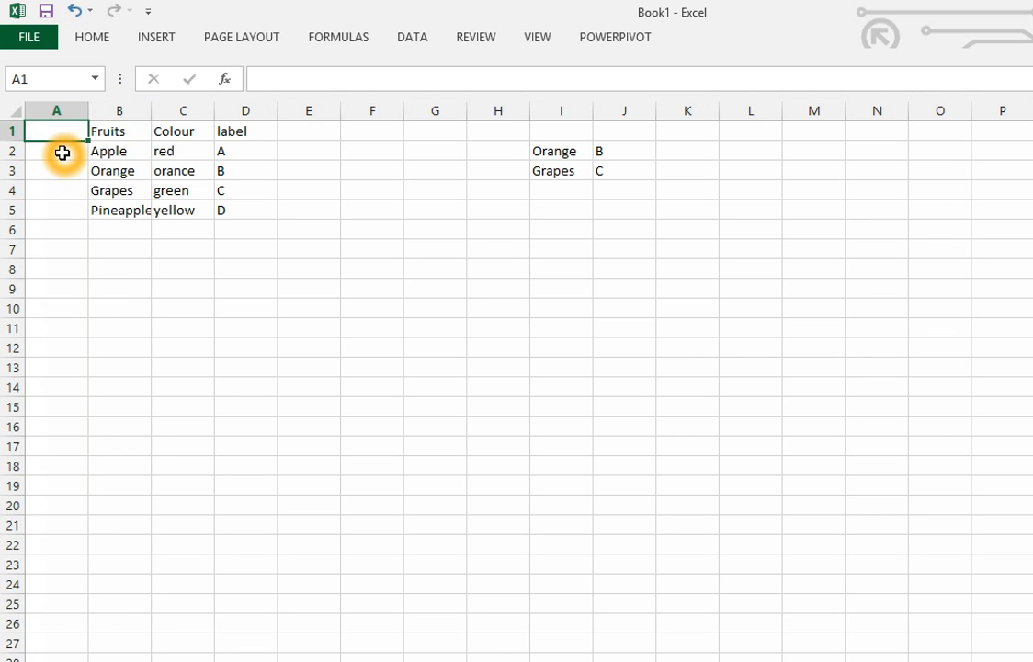
type("Label2")
left_click(62, 152)
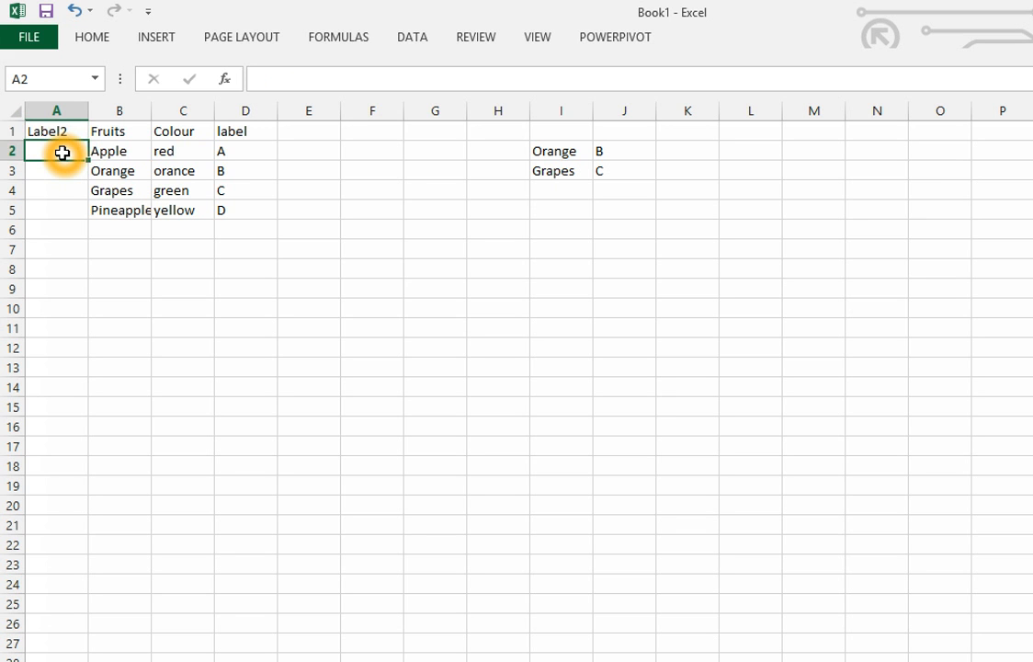
type("1")
key("Return")
type("2")
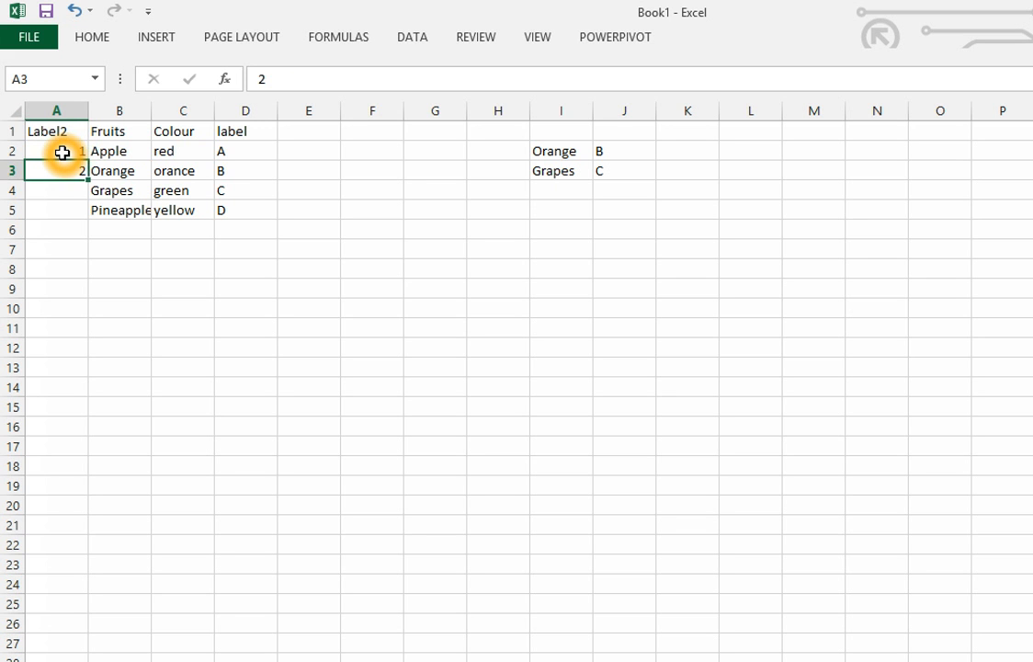
key("Return")
type("3")
key("Return")
type("4")
key("Return")
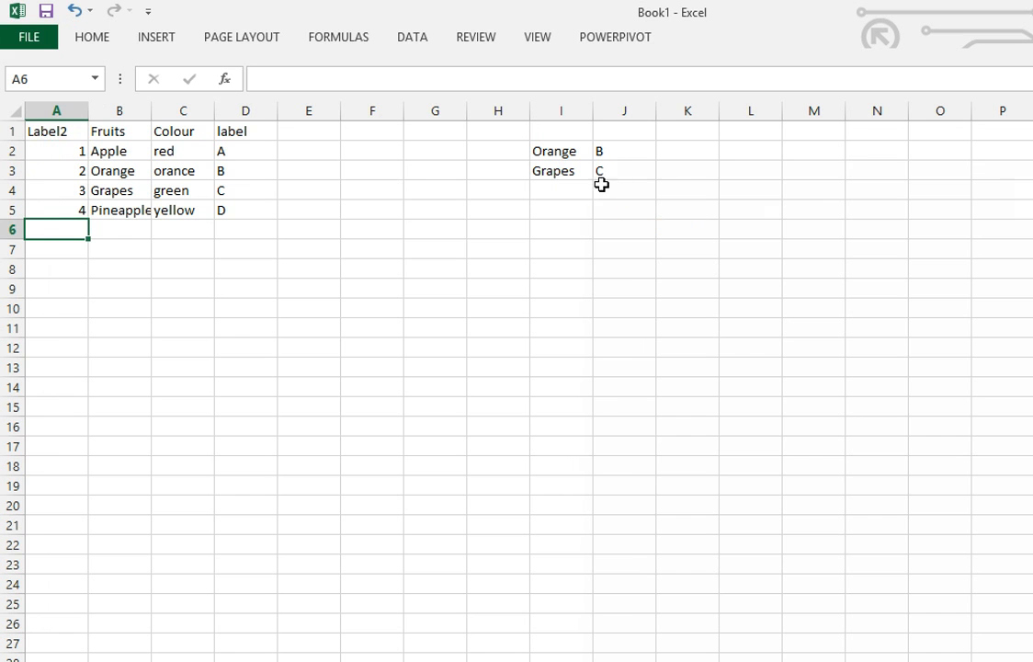
Try to look up Orange's Label2 value with =VLOOKUP(I2,A:B,-1,0) in K2, and clear the cell.
left_click(680, 152)
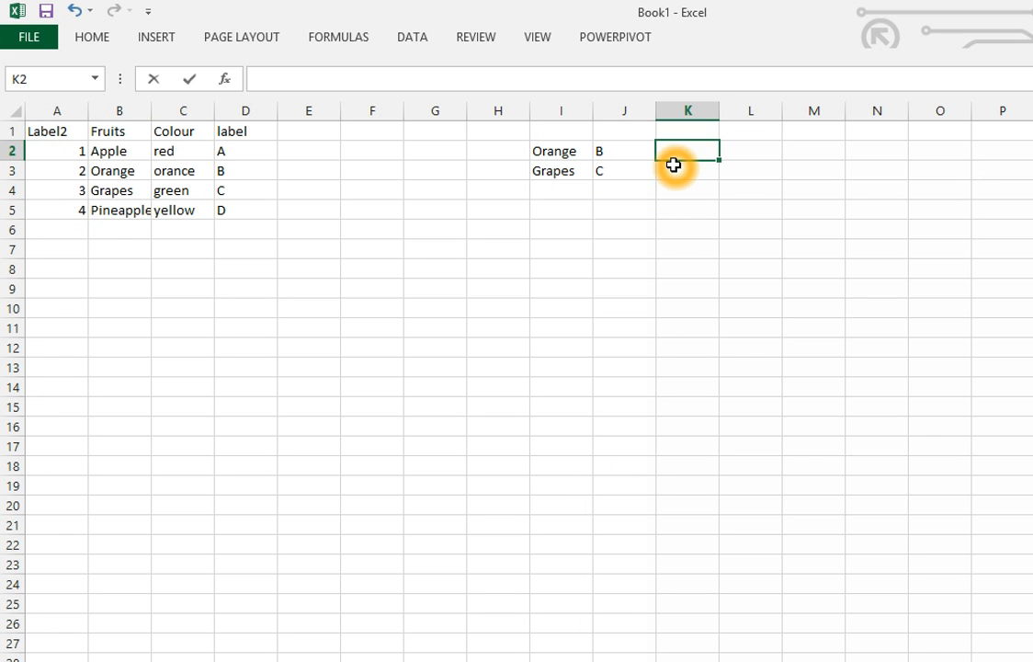
type("=vlookup")
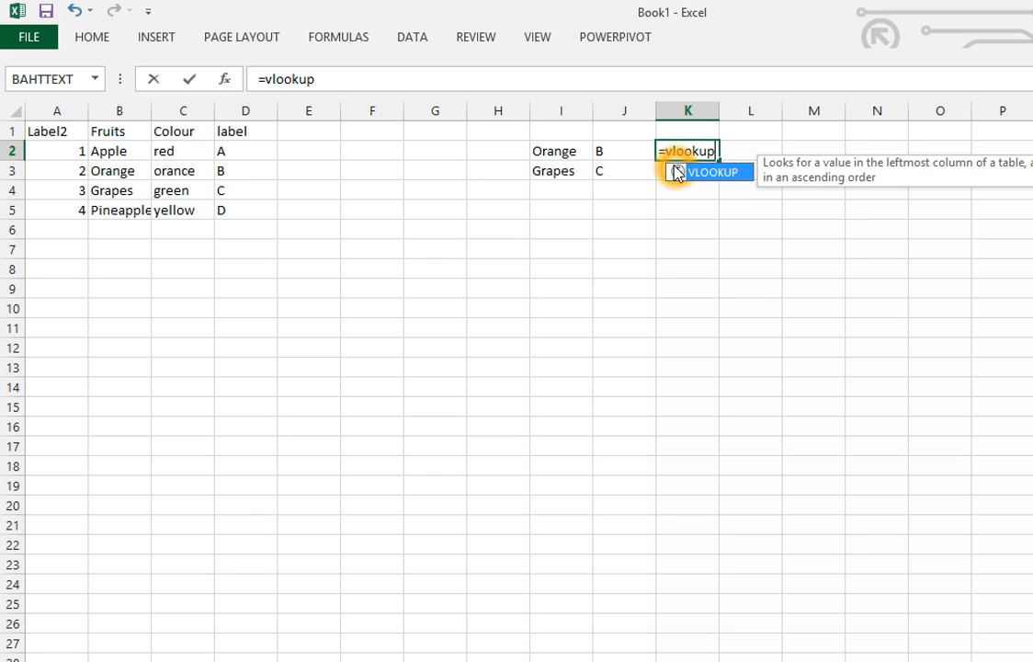
type("(")
key("Left")
key("Left")
type(",")
key("ctrl+Left")
key("ctrl+Left")
key("ctrl+Left")
key("ctrl+Left")
key("ctrl+space")
key("shift+Right")
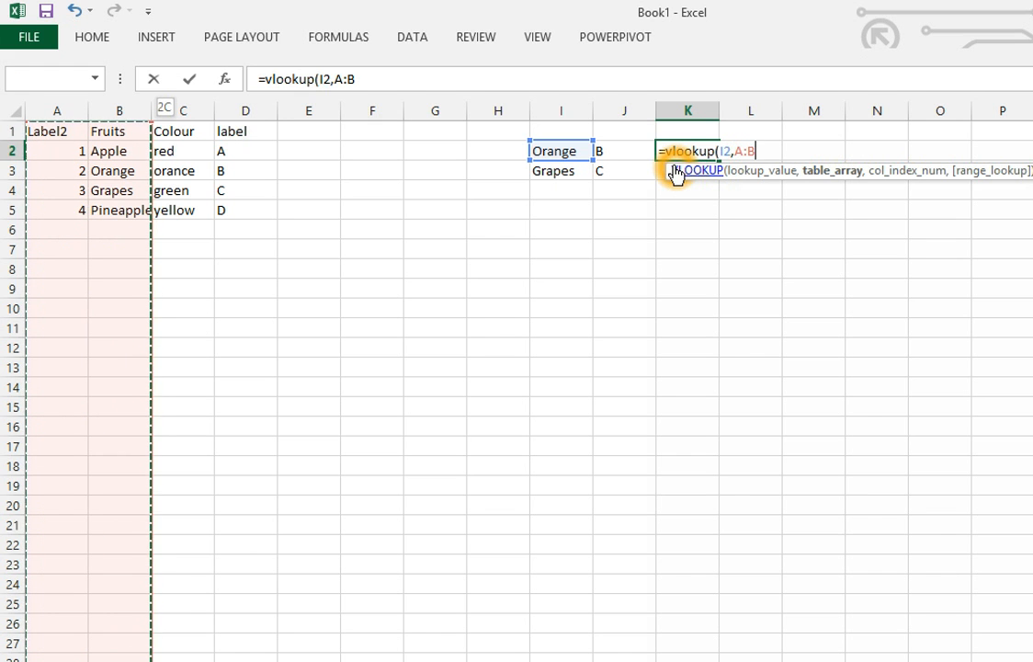
type(",")
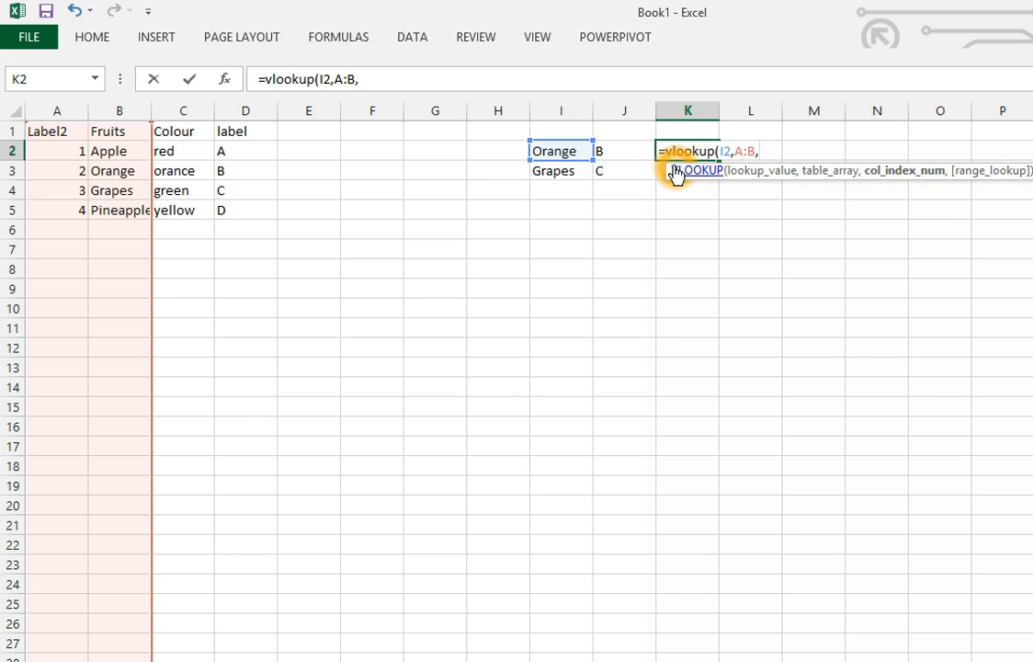
type("-1,0)")
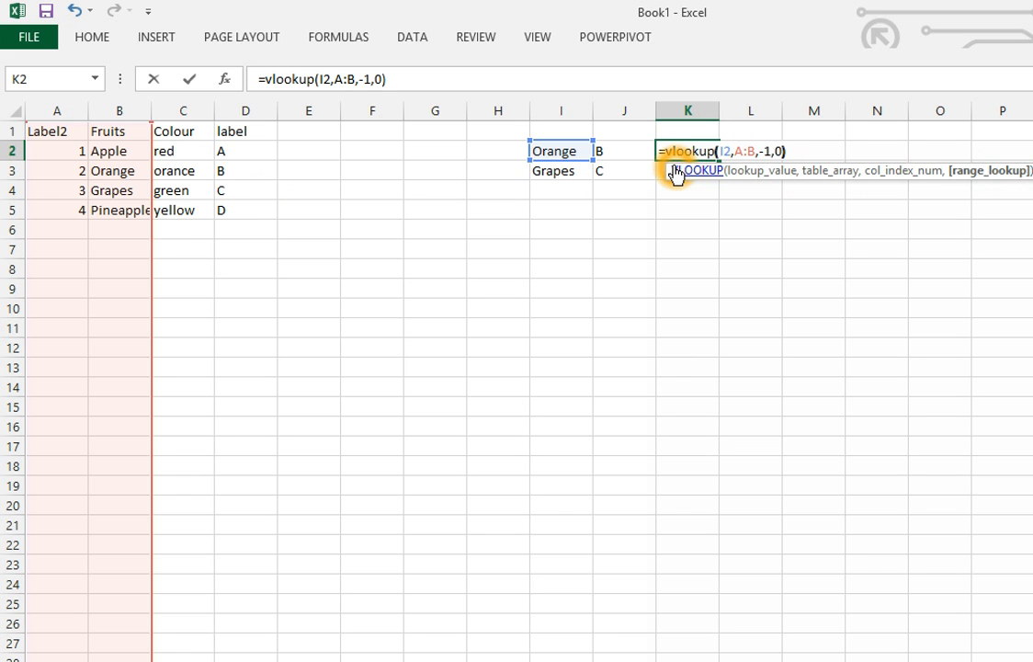
key("Return")
key("Up")
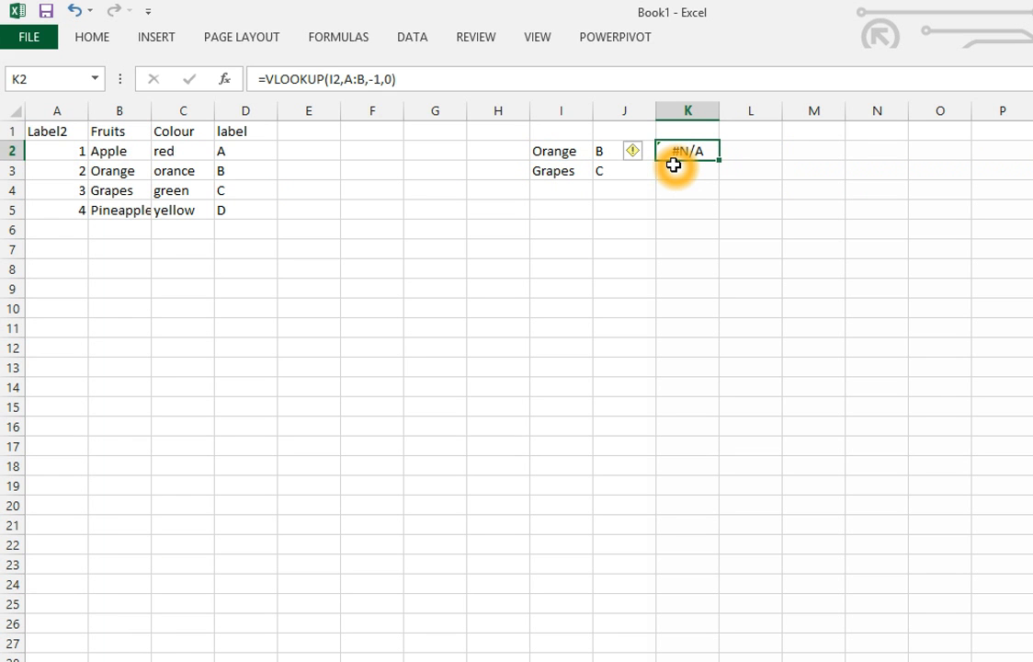
key("Delete")
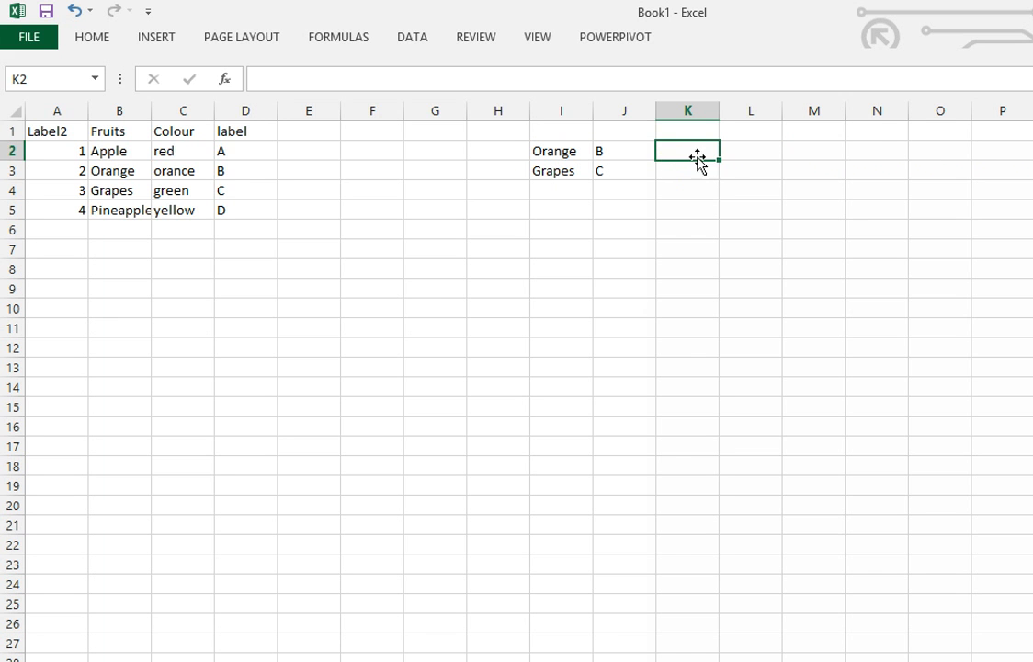
Enter the function names index in M2 and match in M3.
left_click(814, 152)
left_click(864, 194)
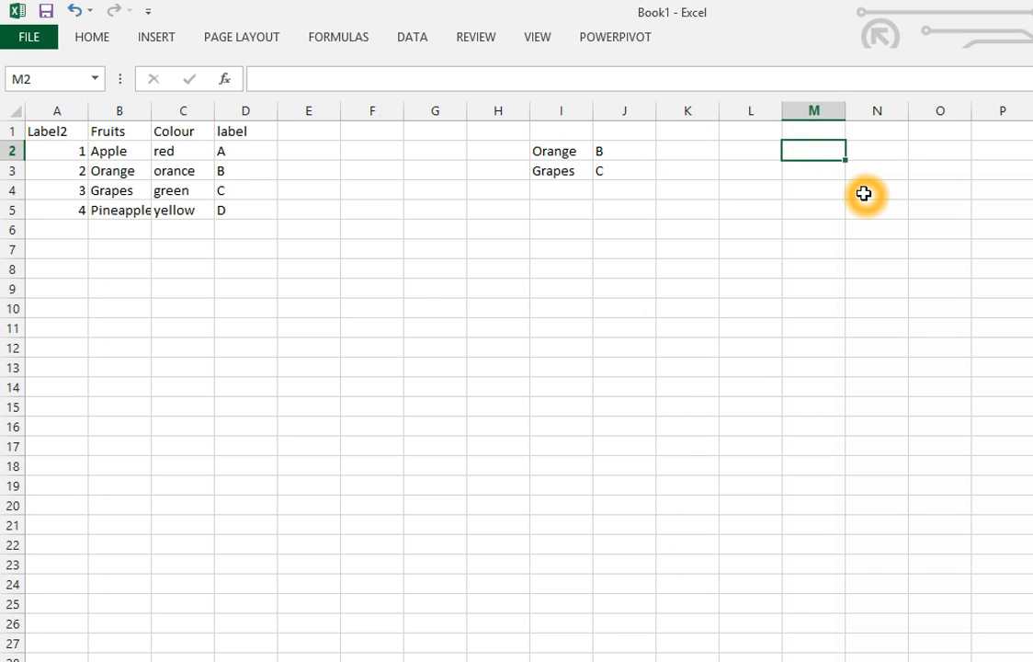
type("index")
key("Return")
type("match")
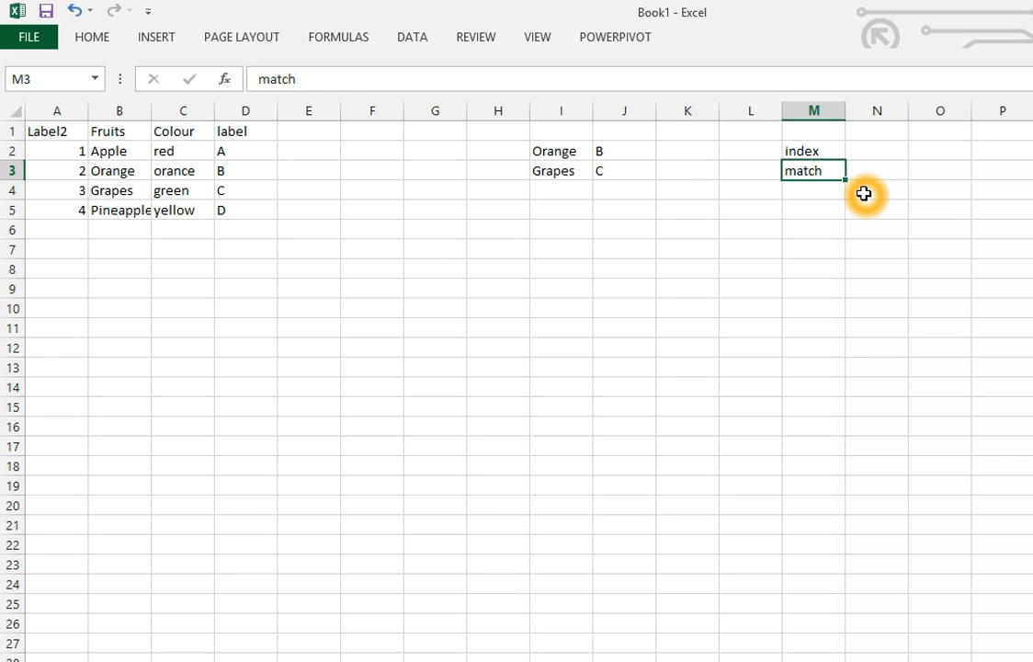
key("Left")
Examine the empty lookup cell K2 and the positions of the Fruits and Label2 columns.
key("Up")
key("Up")
key("Left")
key("Left")
key("Down")
key("Right")
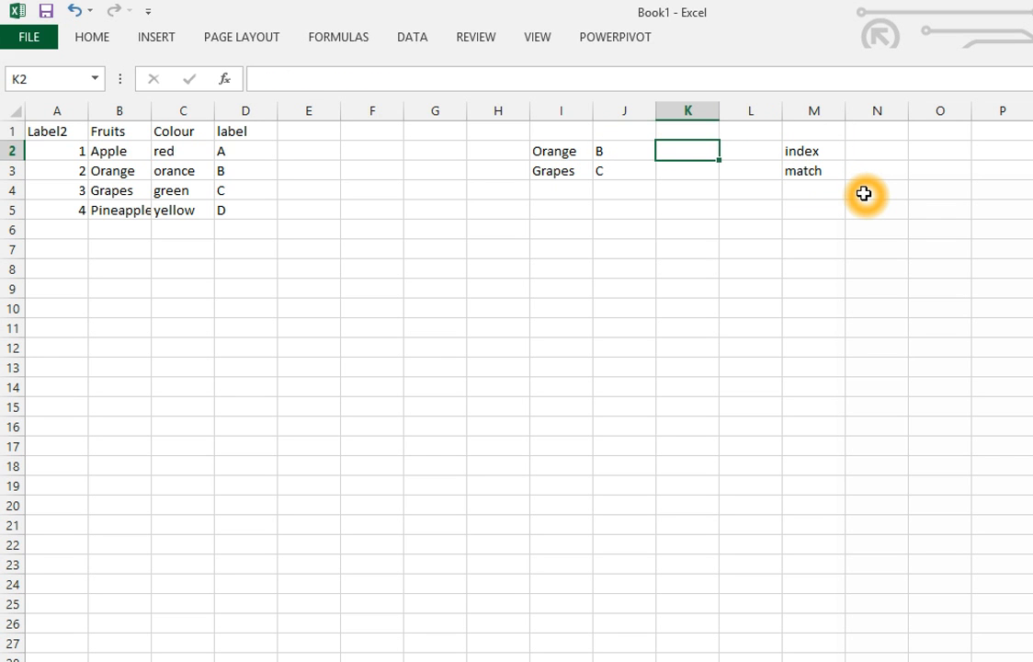
left_click(120, 110)
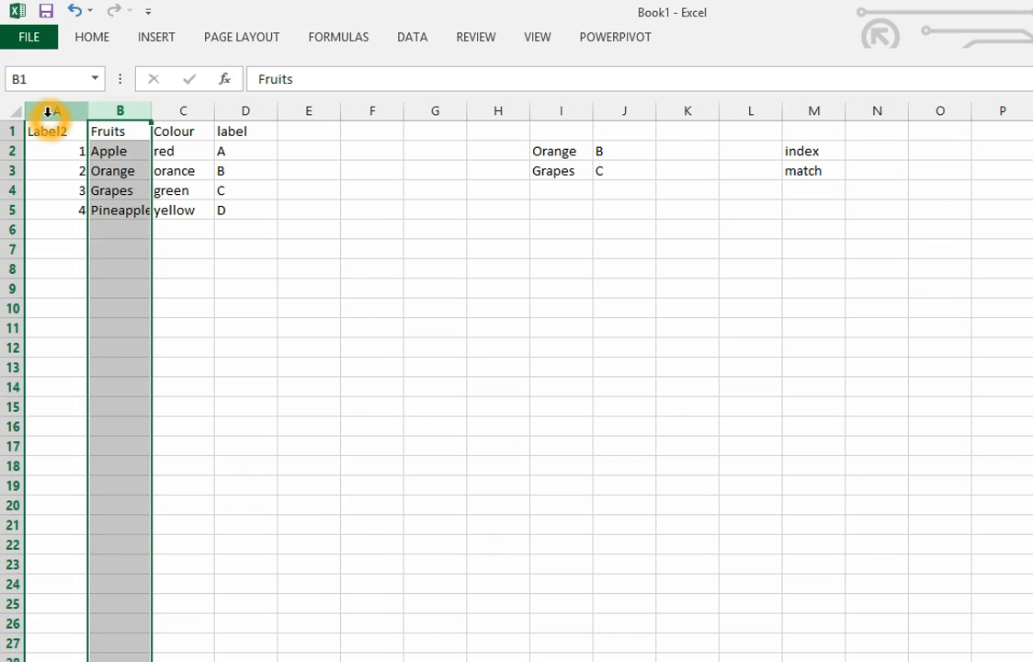
left_click(48, 110)
Add the headings Label in J1 and label2 in K1 above the lookup results.
left_click(609, 131)
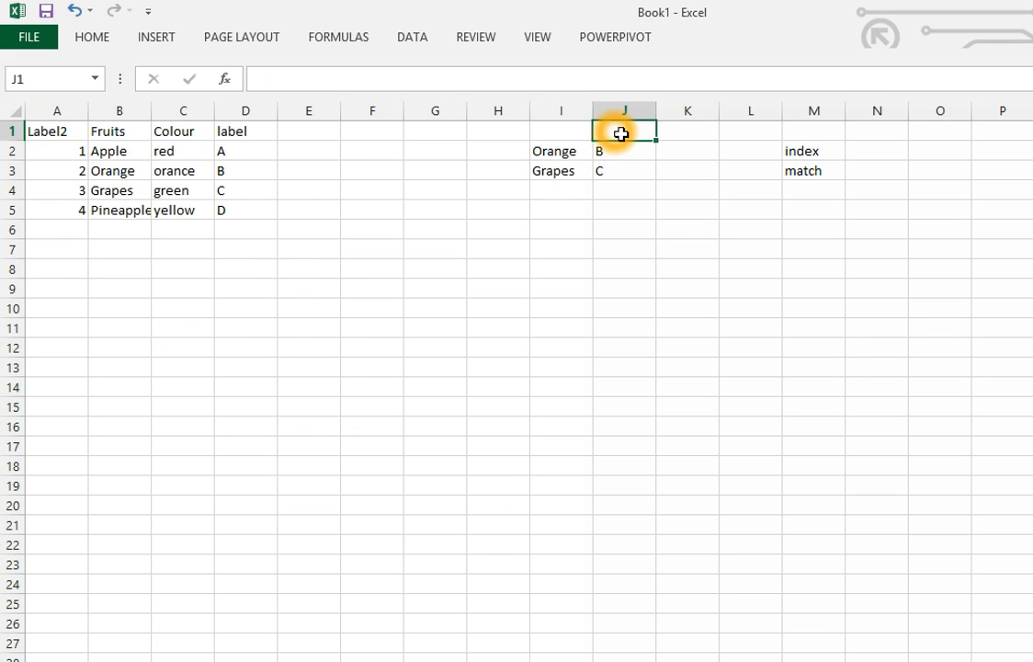
type("Label")
key("ctrl+Return")
key("Tab")
type("l")
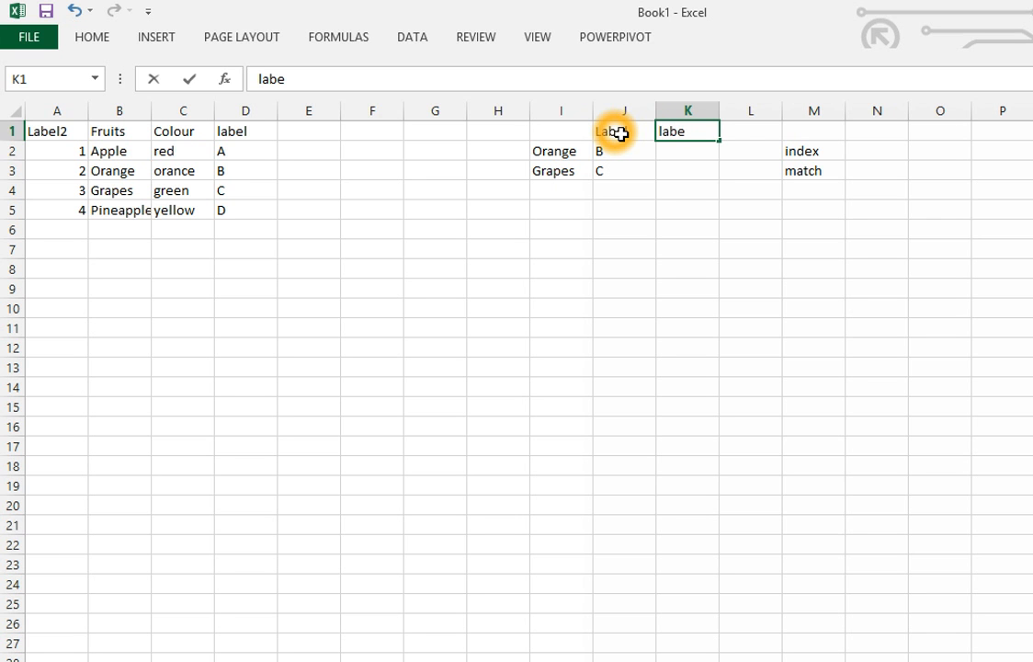
type("abel2")
key("Return")
Enter the formula =INDEX(C:D,1,1) in N2 and check it against cell C1 of the Colour and label columns.
left_click(875, 159)
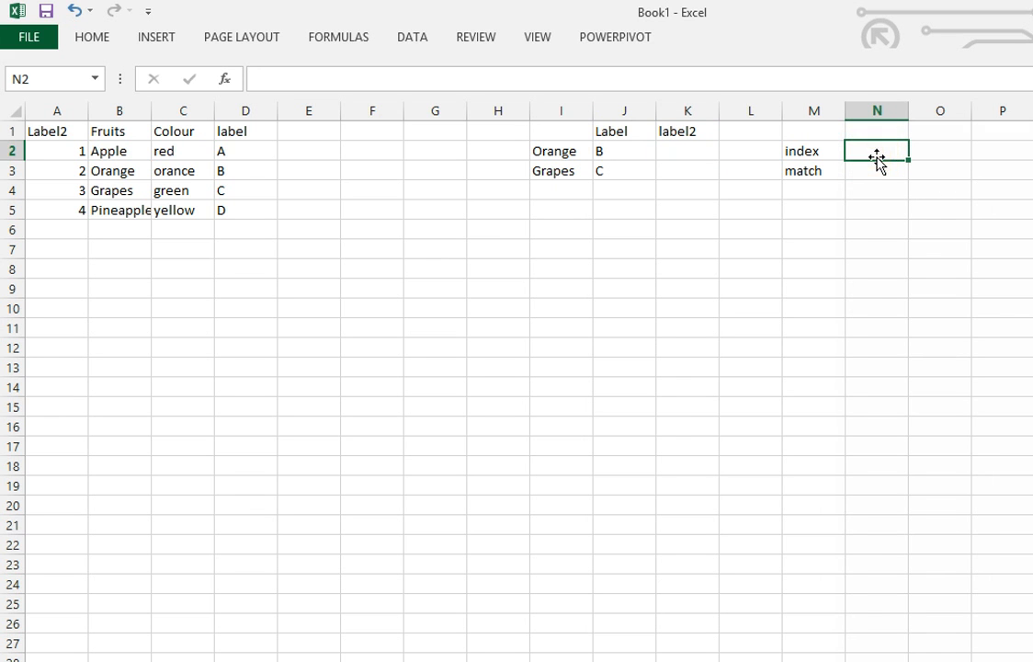
type("=")
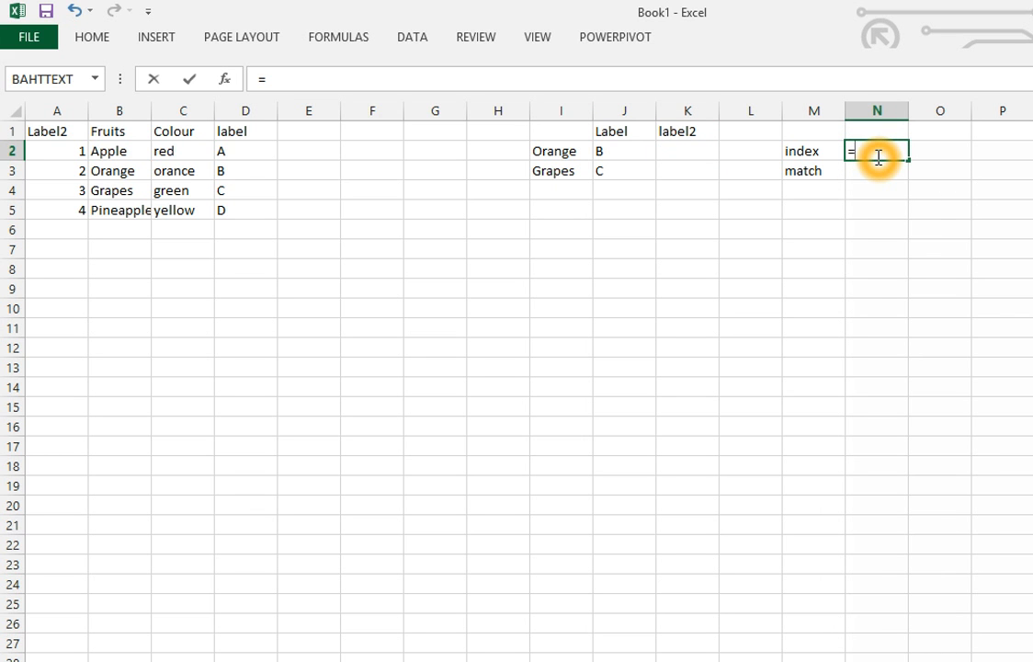
type("index(")
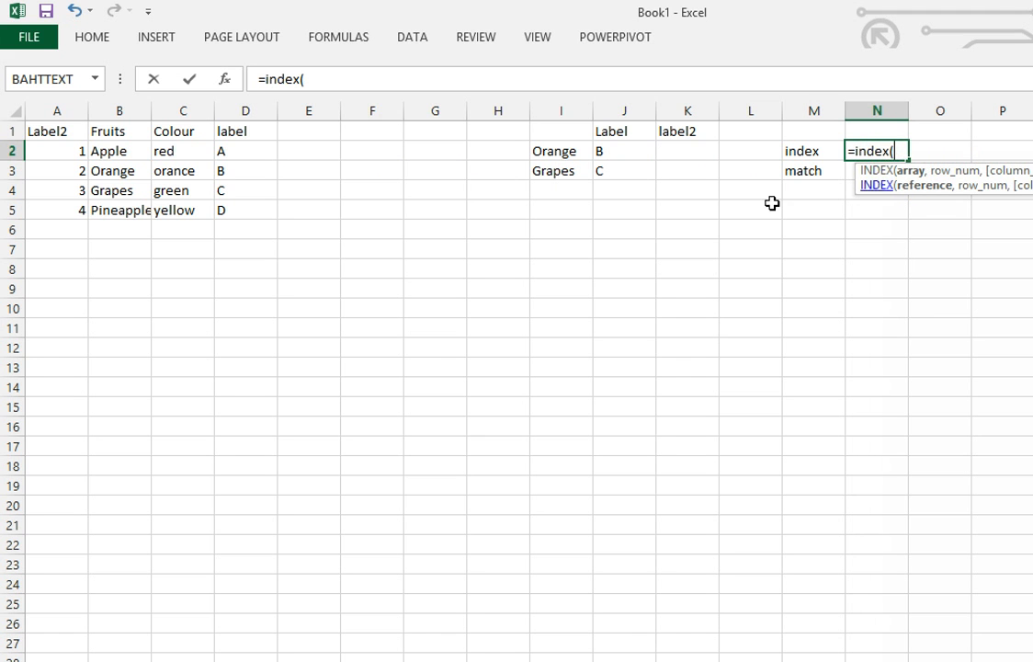
left_click_drag(190, 109, 252, 107)
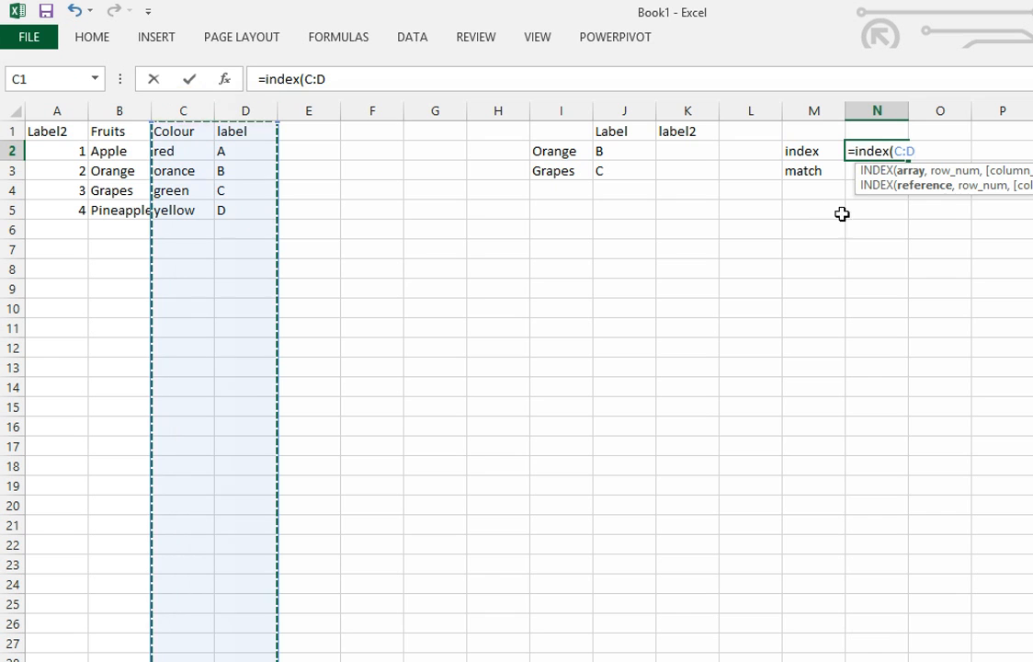
type(",")
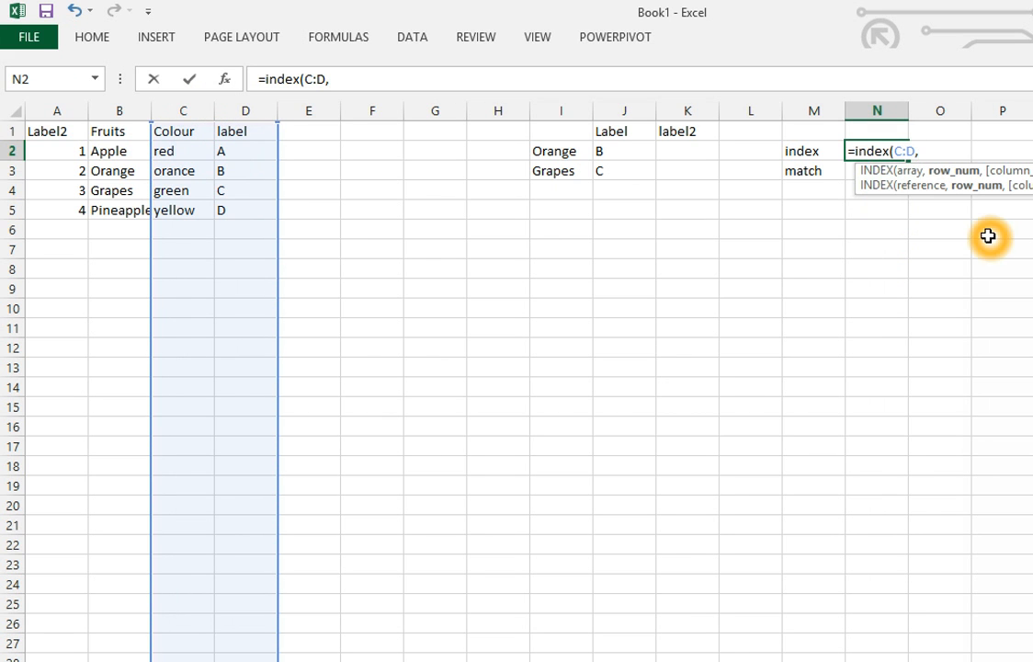
type("1,1")
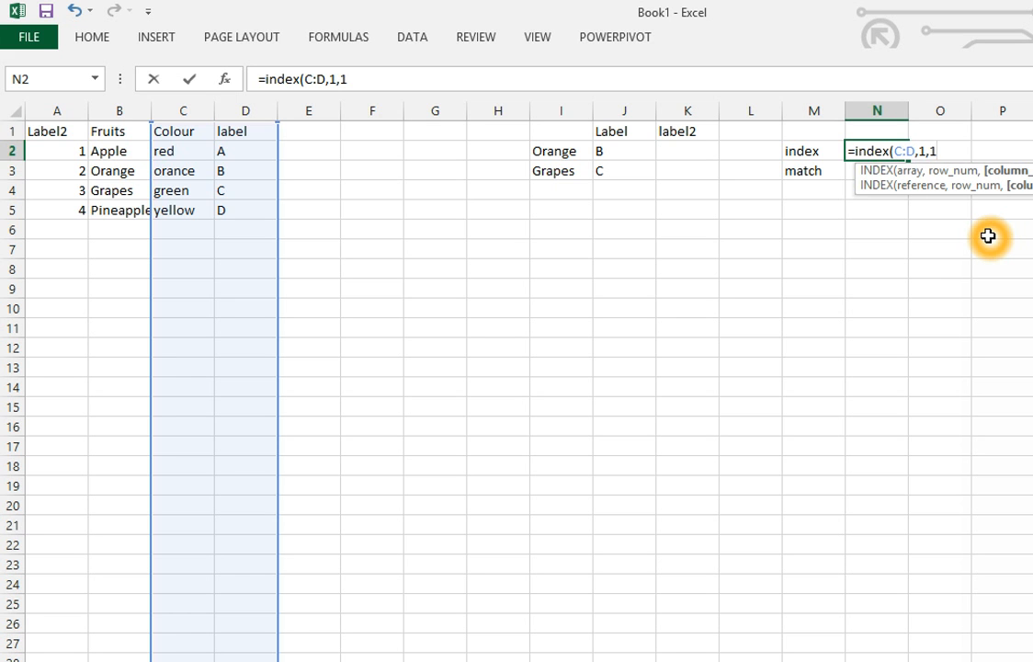
key("Return")
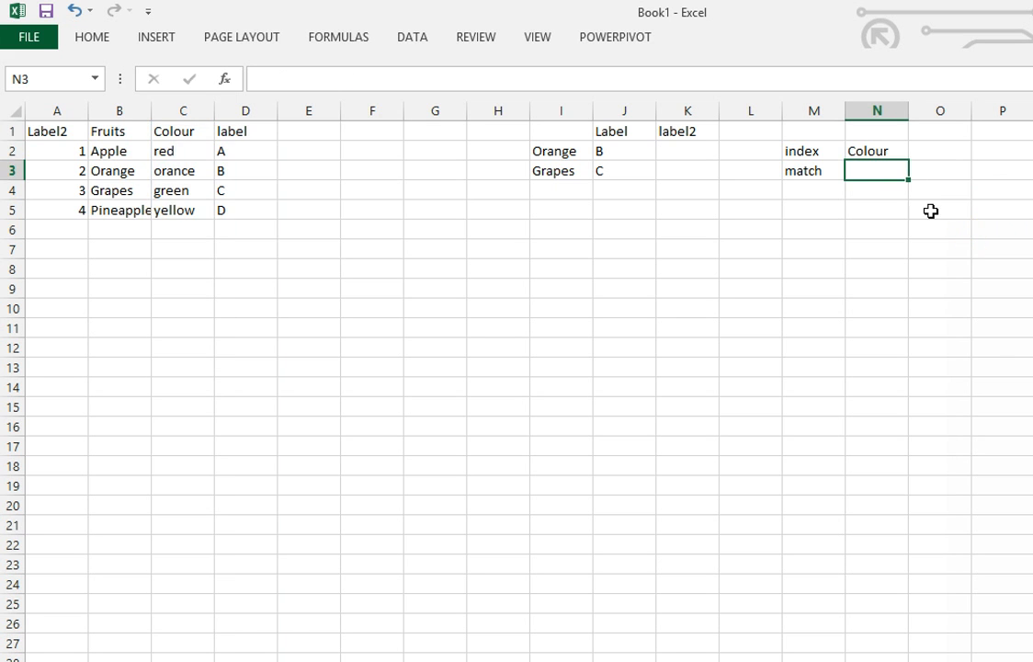
left_click_drag(183, 108, 230, 114)
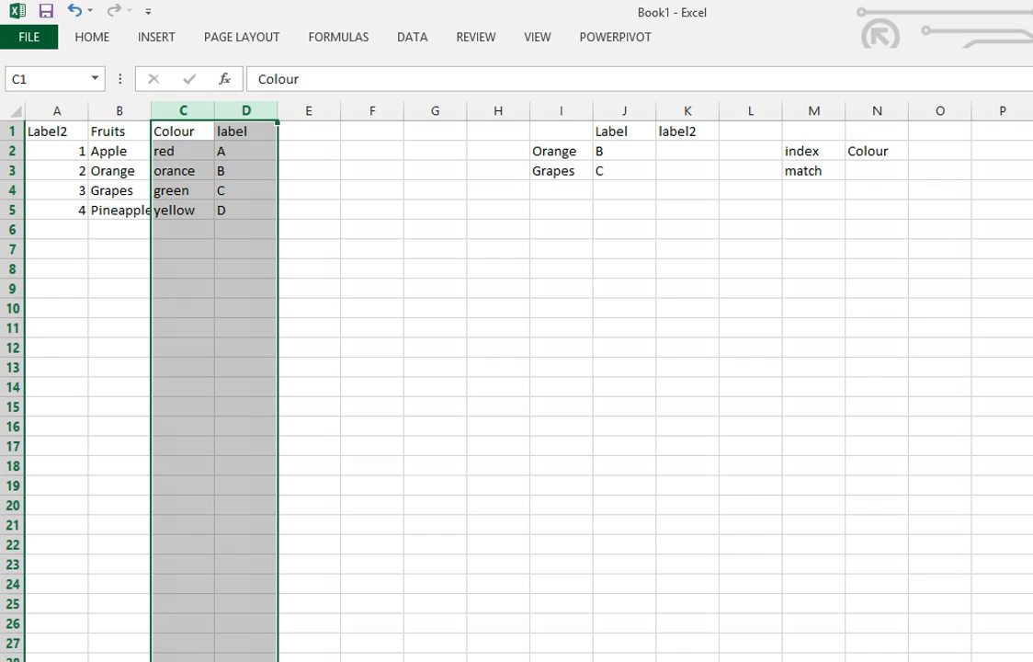
key("ctrl+n")
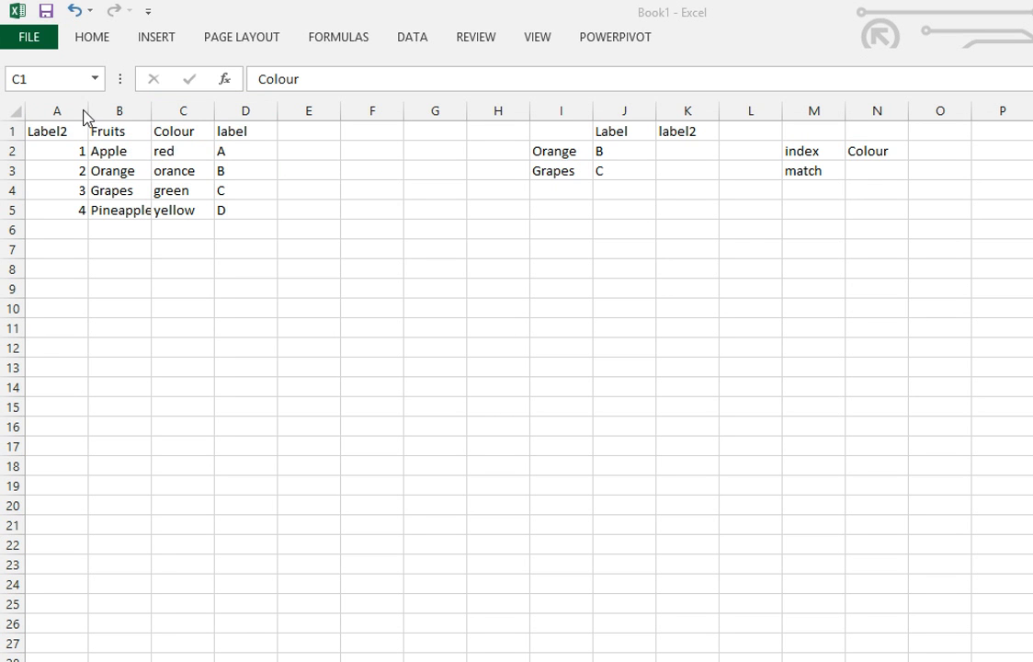
left_click(173, 155)
left_click(172, 130)
left_click(172, 130)
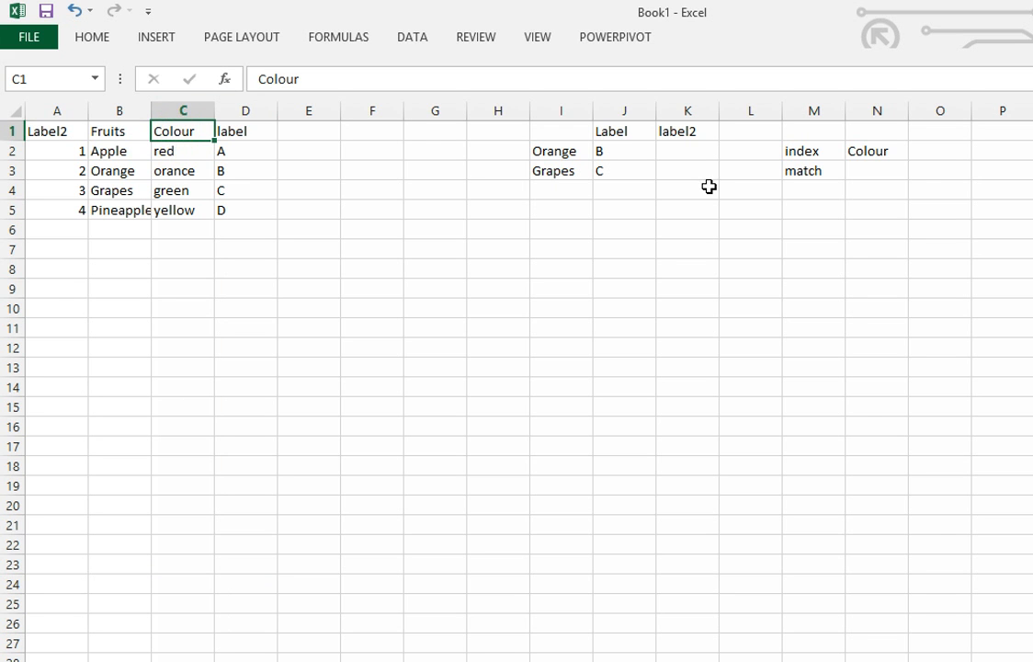
Enter the formula =INDEX(C3:D4,1,1) in O2 to return the first cell of that smaller range.
left_click(946, 147)
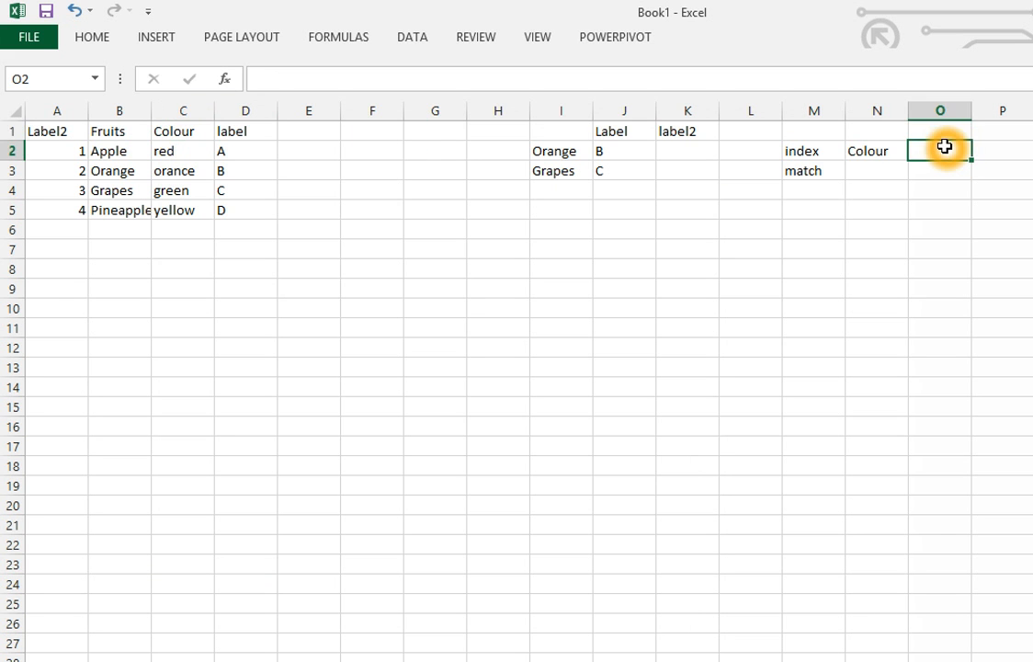
type("=index")
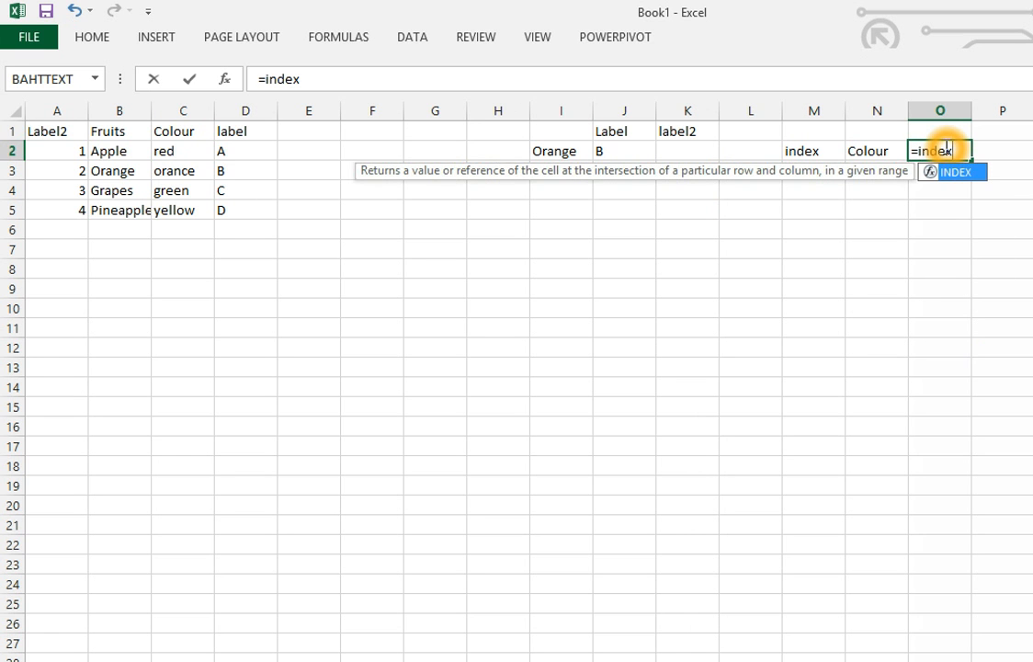
type("(")
key("Left")
key("Left")
key("Left")
key("Left")
key("Left")
key("Left")
key("Left")
key("Left")
key("Left")
key("Left")
key("Left")
key("Left")
key("Left")
key("Left")
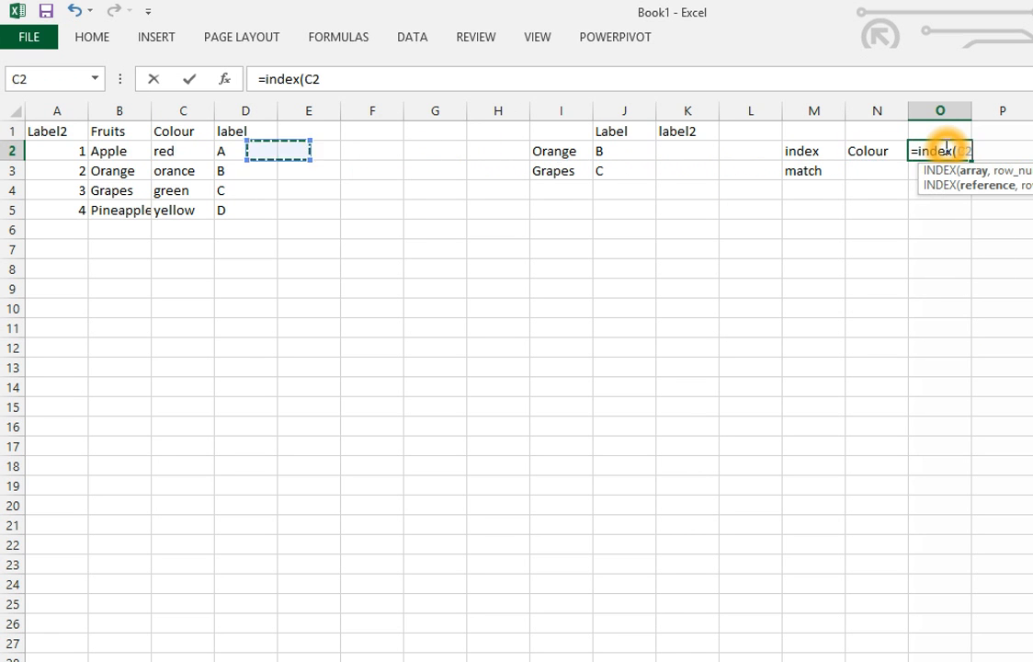
key("Right")
key("Right")
key("Down")
key("Down")
key("Up")
key("shift+Right")
key("shift+Down")
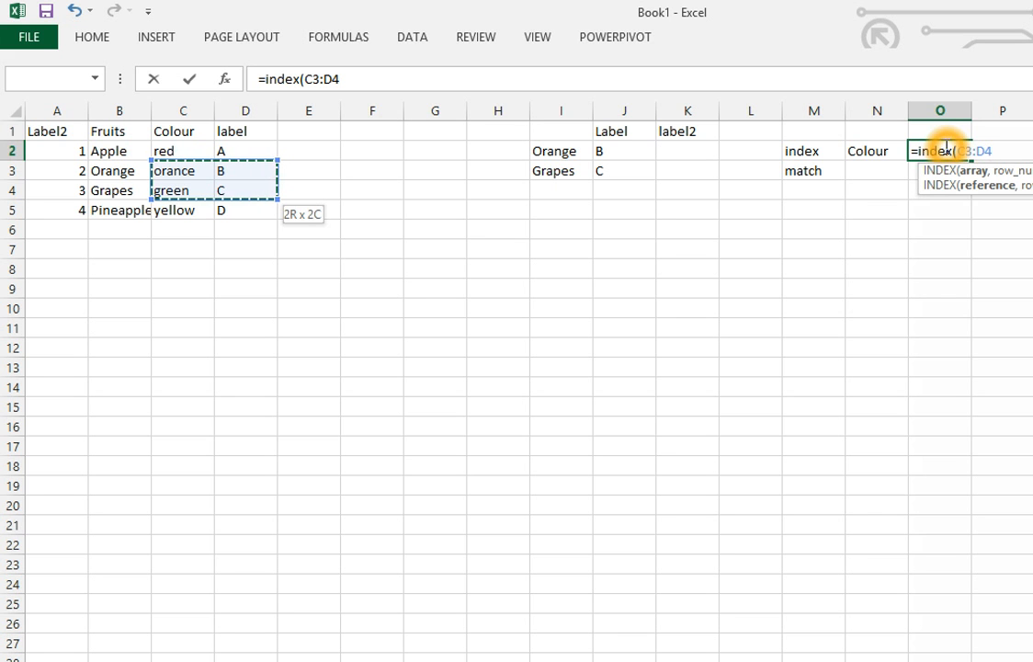
type(",1,")
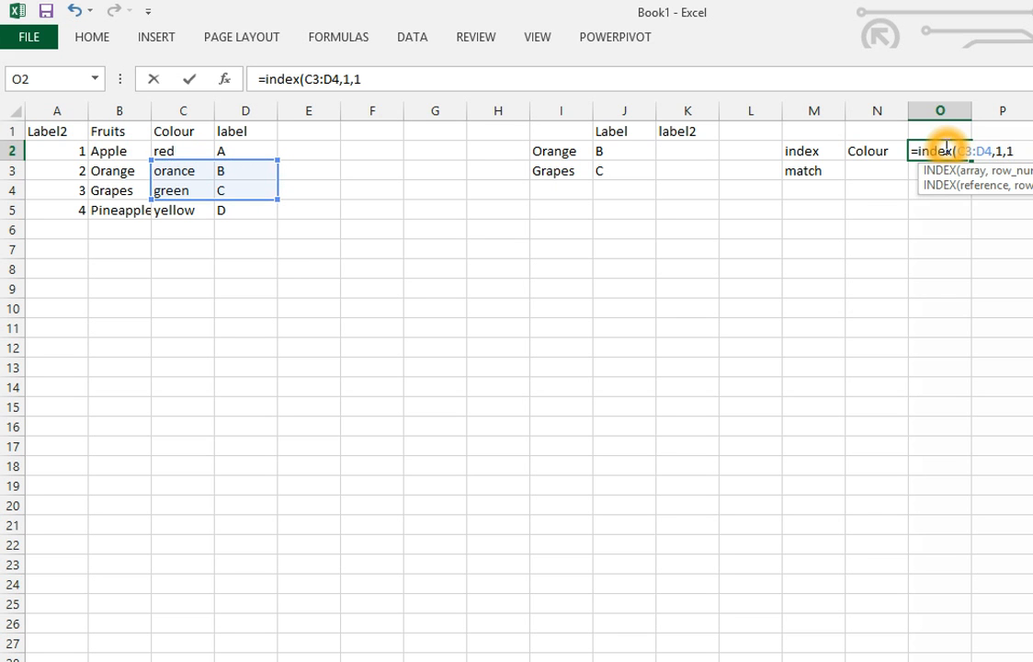
type("1)")
key("Return")
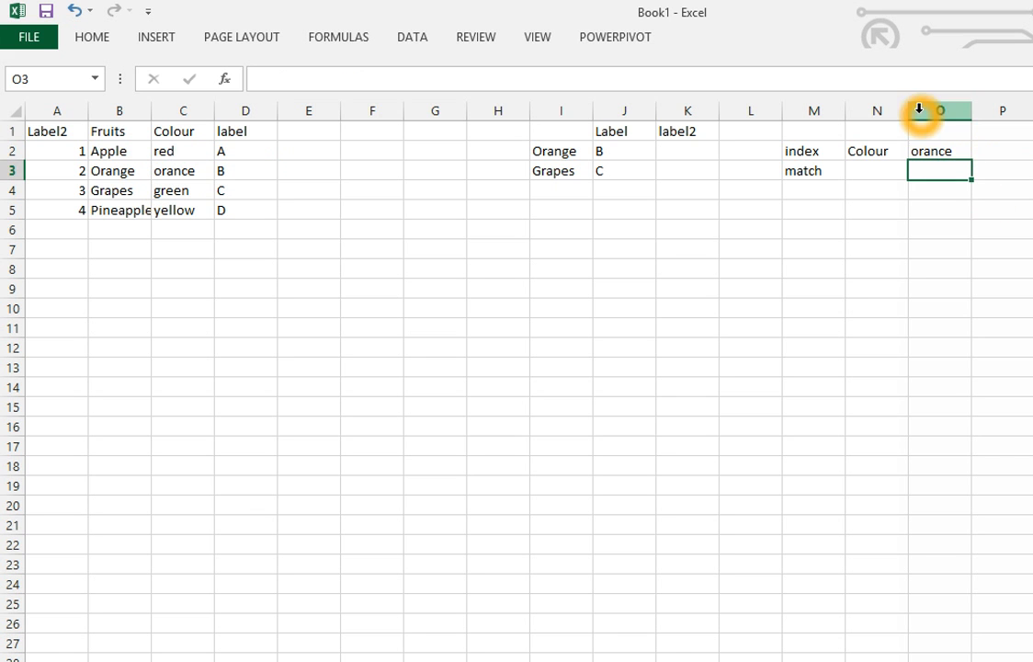
Correct the spelling of Orange's colour in C3 to orange.
left_click(167, 175)
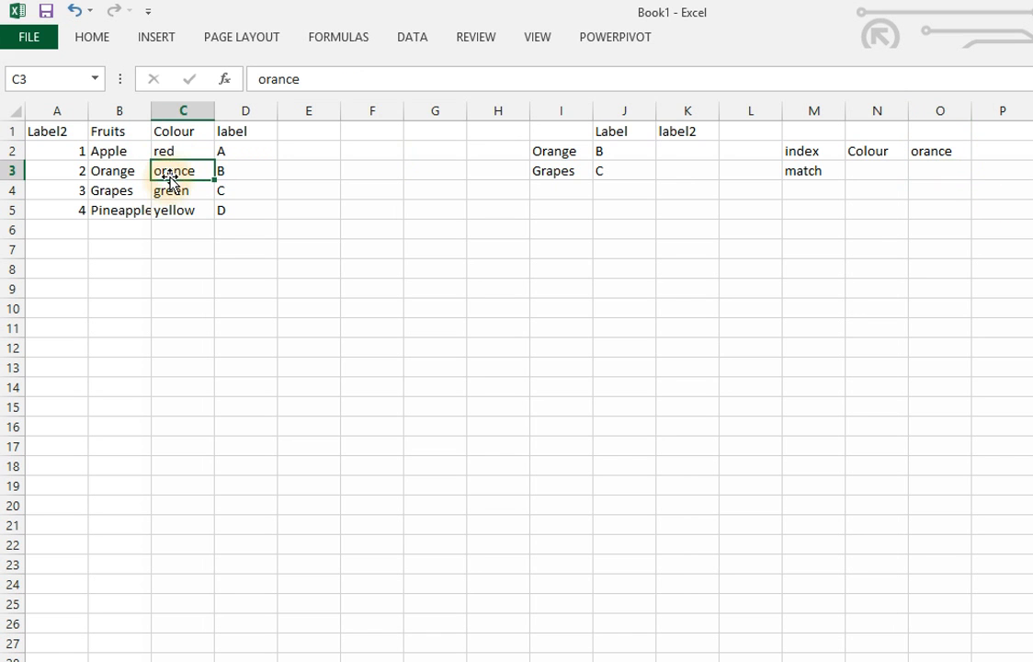
type("orang")
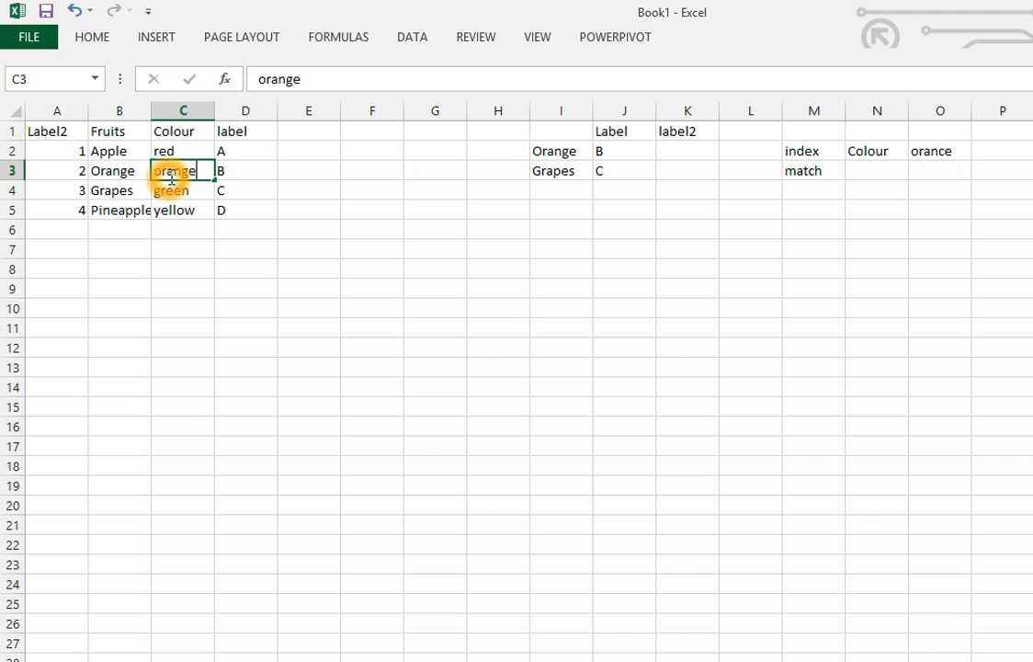
type("e")
key("Return")
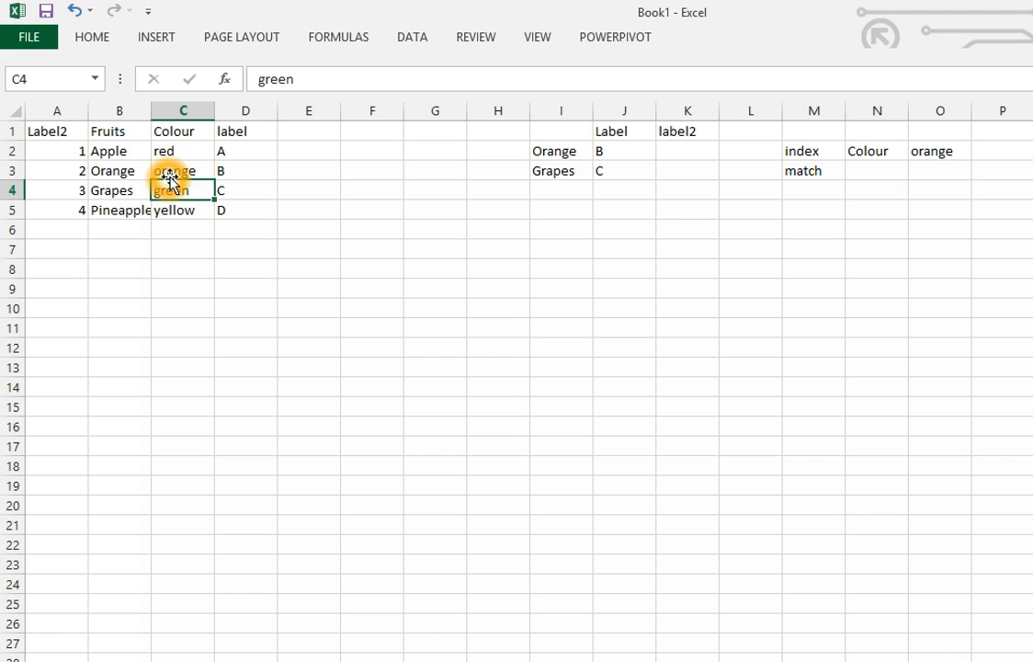
Review the two INDEX formulas against the fruit table, and clear N2 and O2.
left_click(938, 147)
left_click_drag(875, 152, 927, 150)
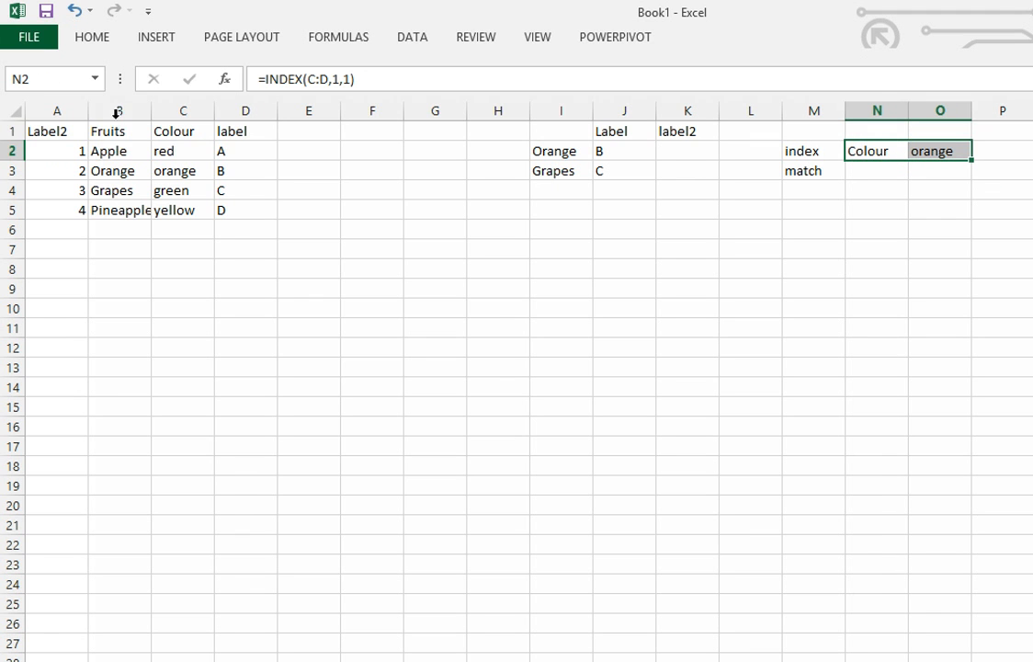
left_click_drag(51, 129, 268, 200)
left_click(921, 153)
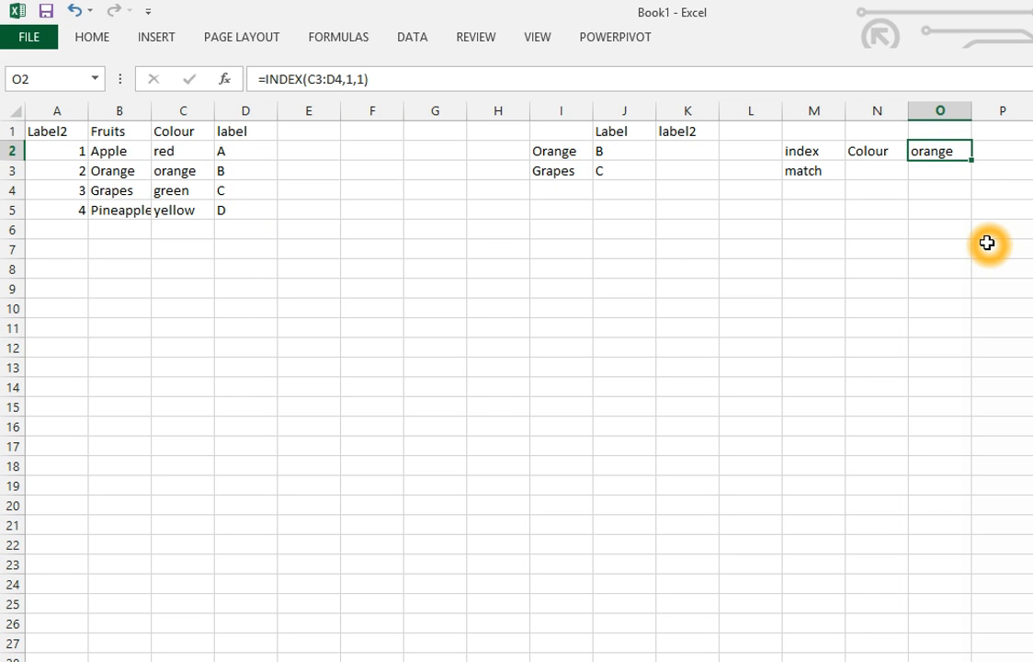
key("shift+Left")
key("Delete")
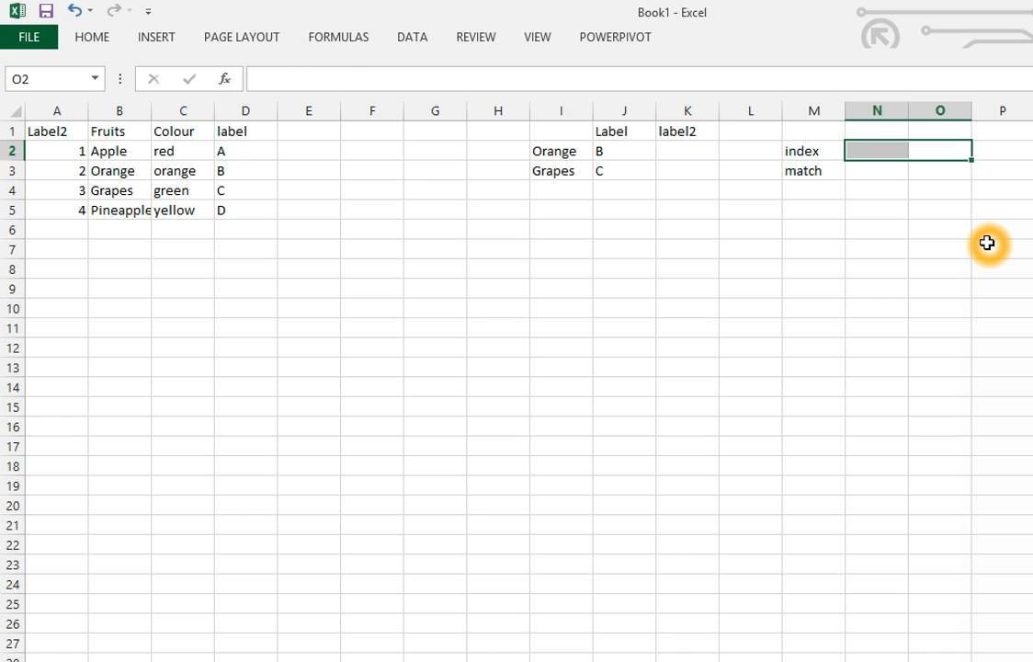
Enter the formula =MATCH(I3,B:B,) in N3 to find the position of Grapes in the Fruits column.
key("Down")
key("Left")
type("=")
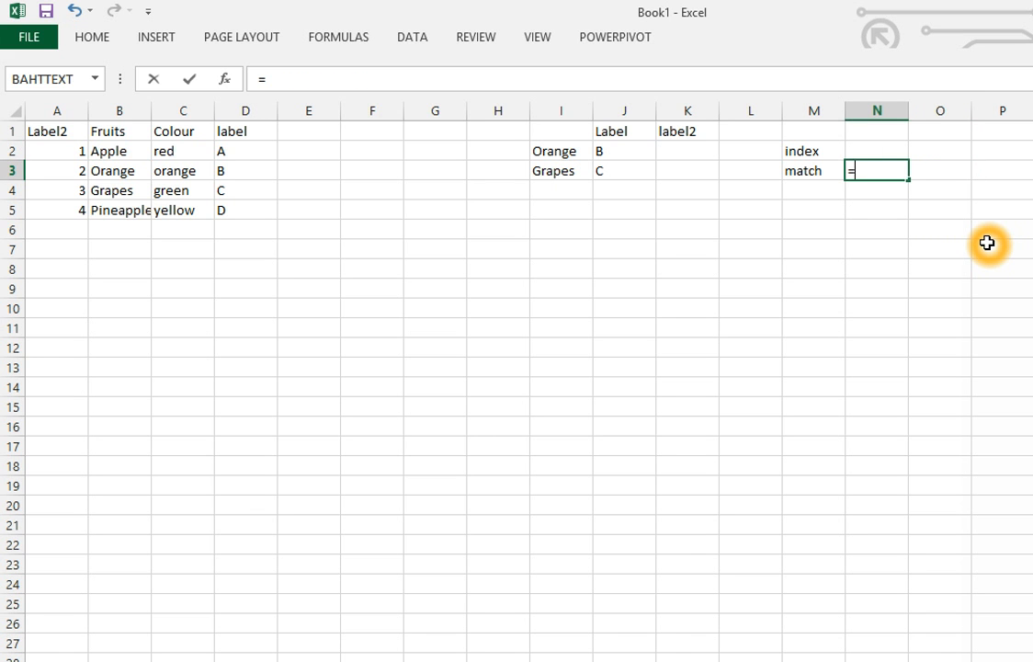
type("match")
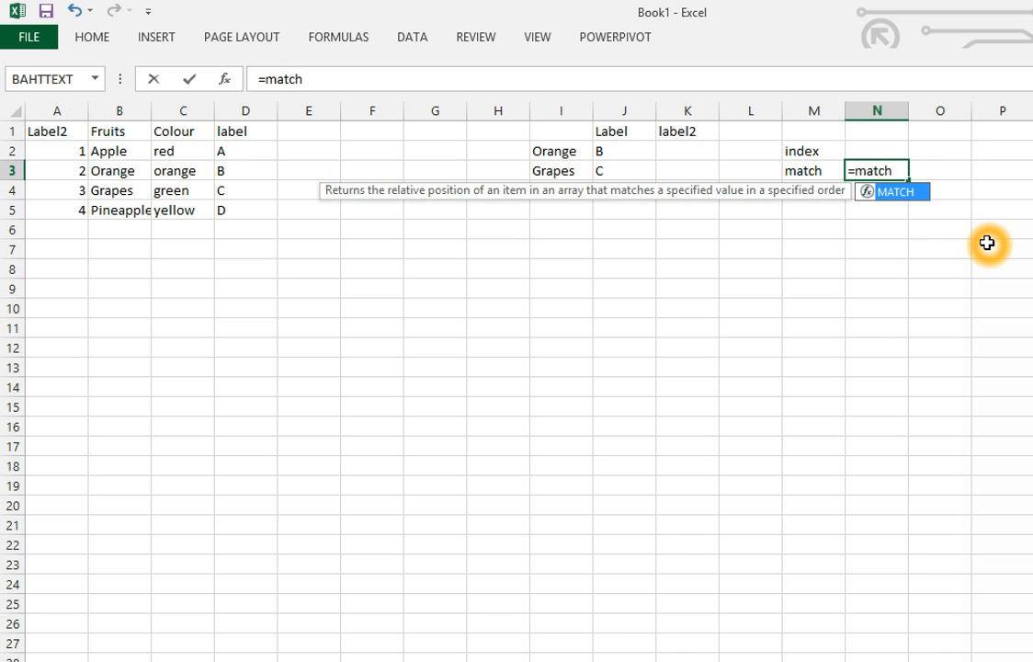
type("(")
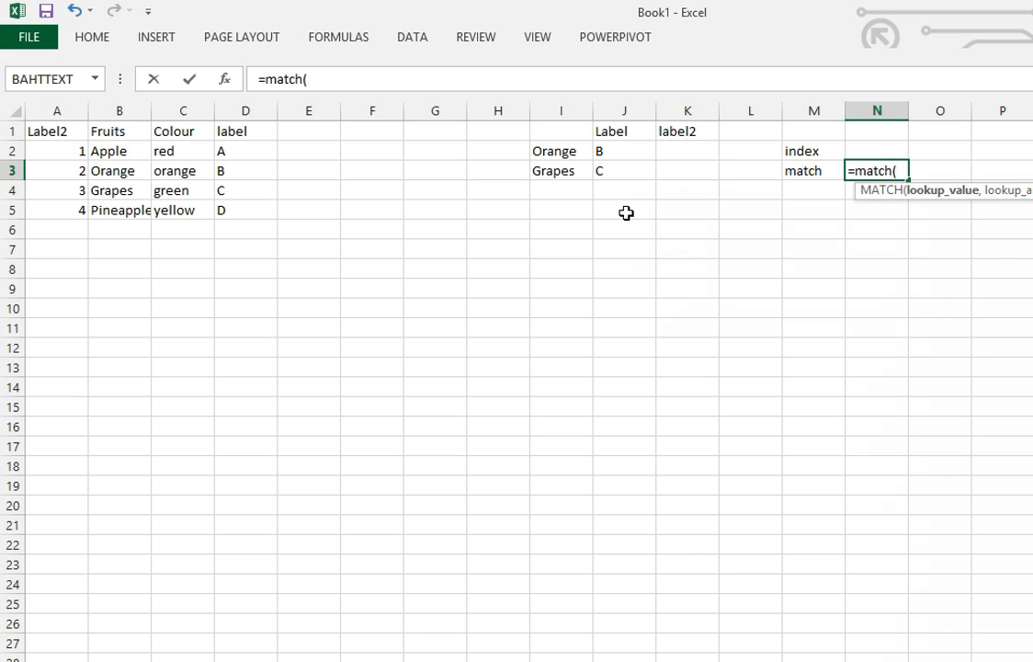
left_click(563, 172)
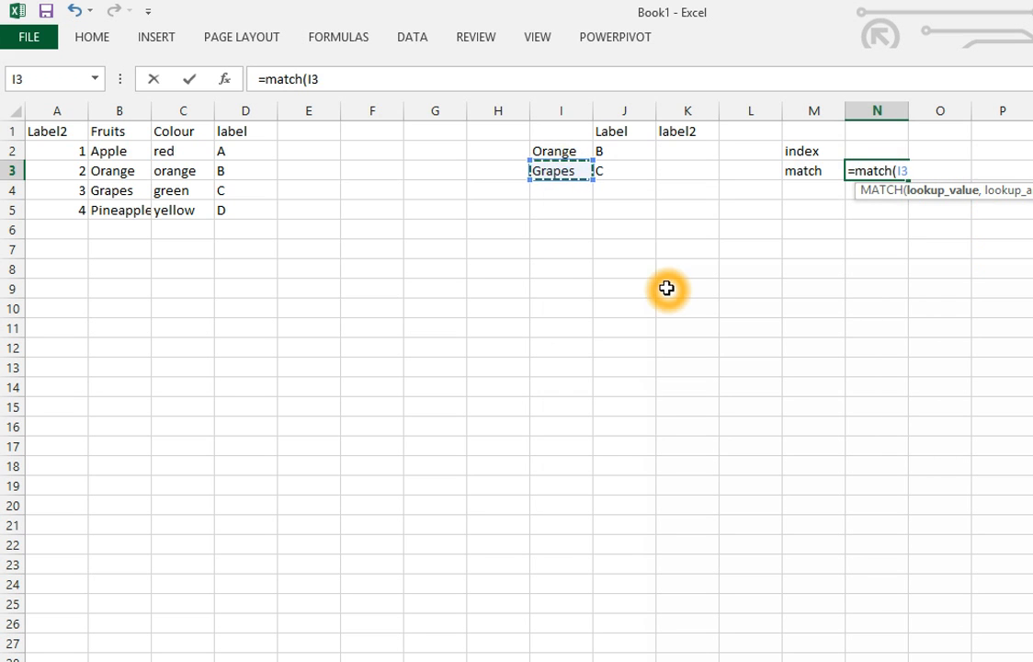
type(",")
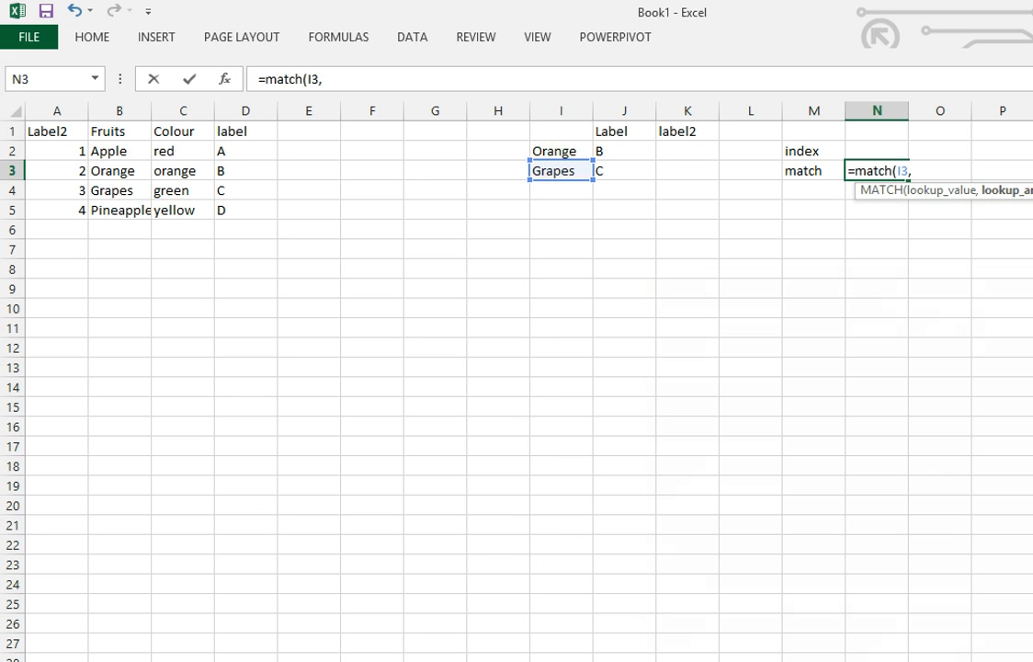
left_click(126, 109)
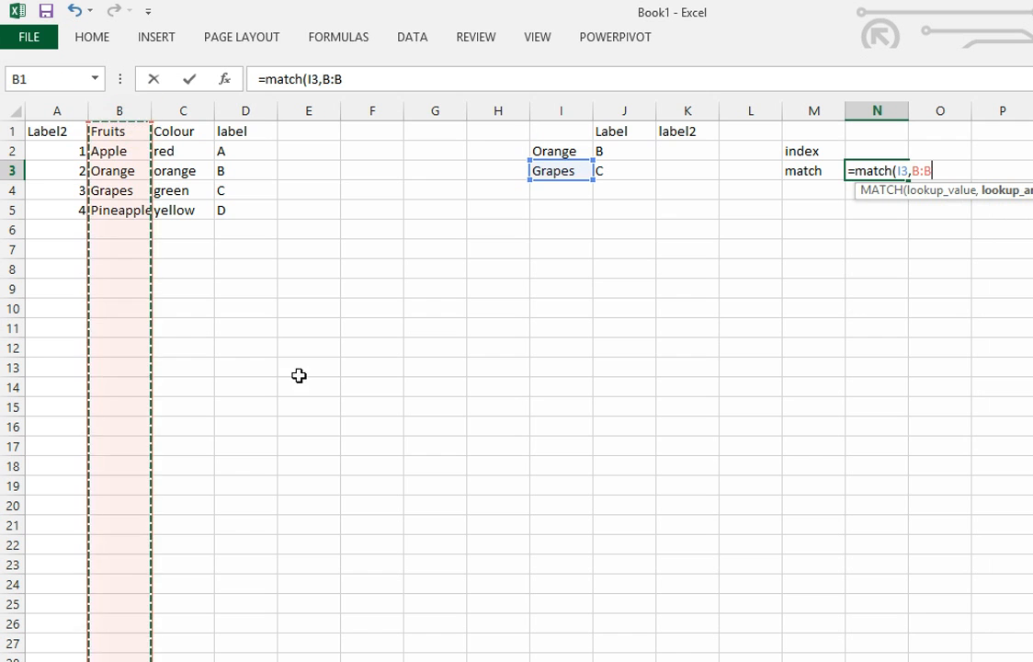
type(",")
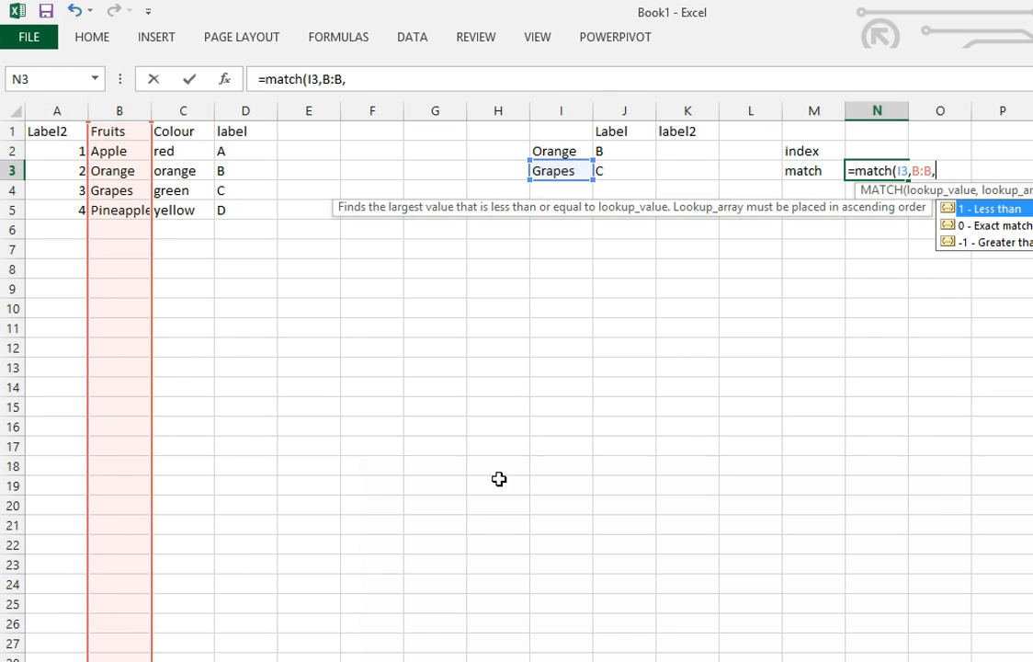
left_click(997, 226)
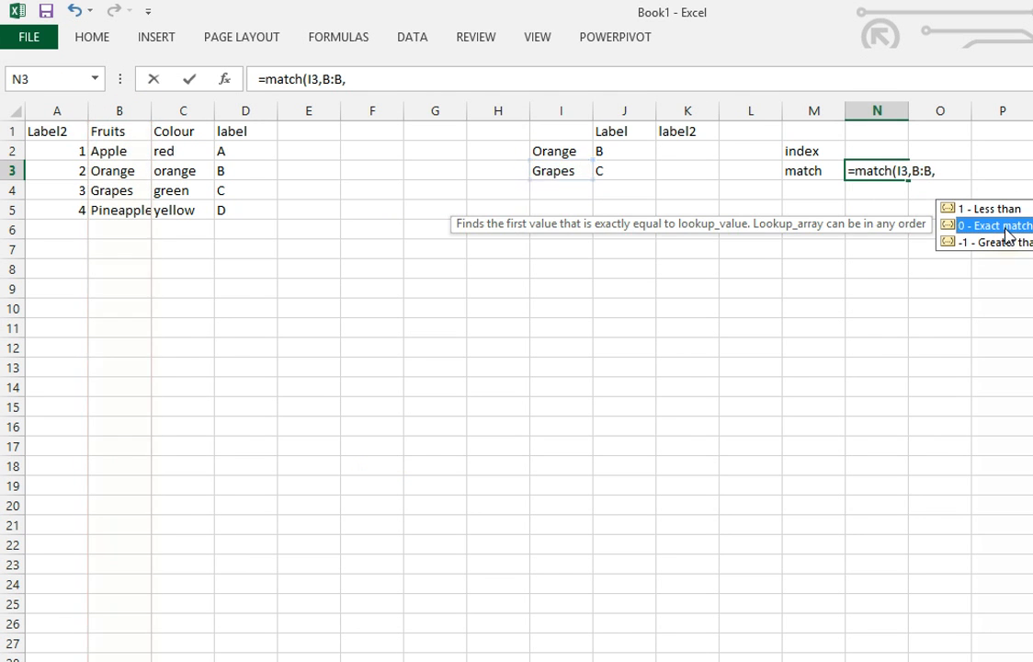
double_click(997, 226)
type(")")
key("Return")
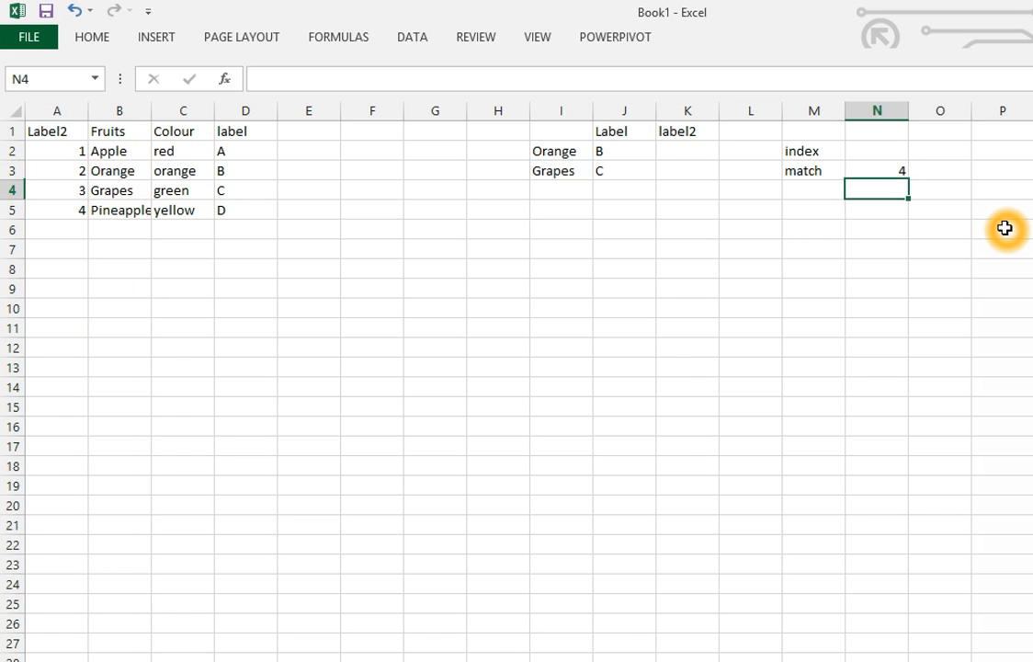
Check the N3 formula's lookup value and lookup array against the entries in the Fruits column.
left_click(884, 170)
left_click_drag(120, 132, 119, 208)
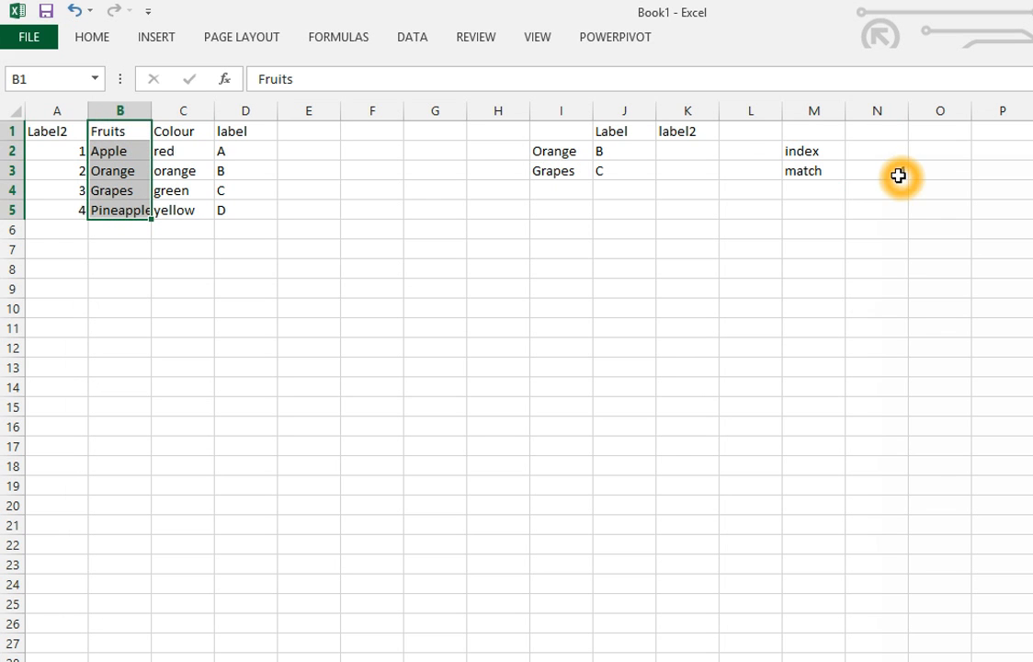
left_click(809, 172)
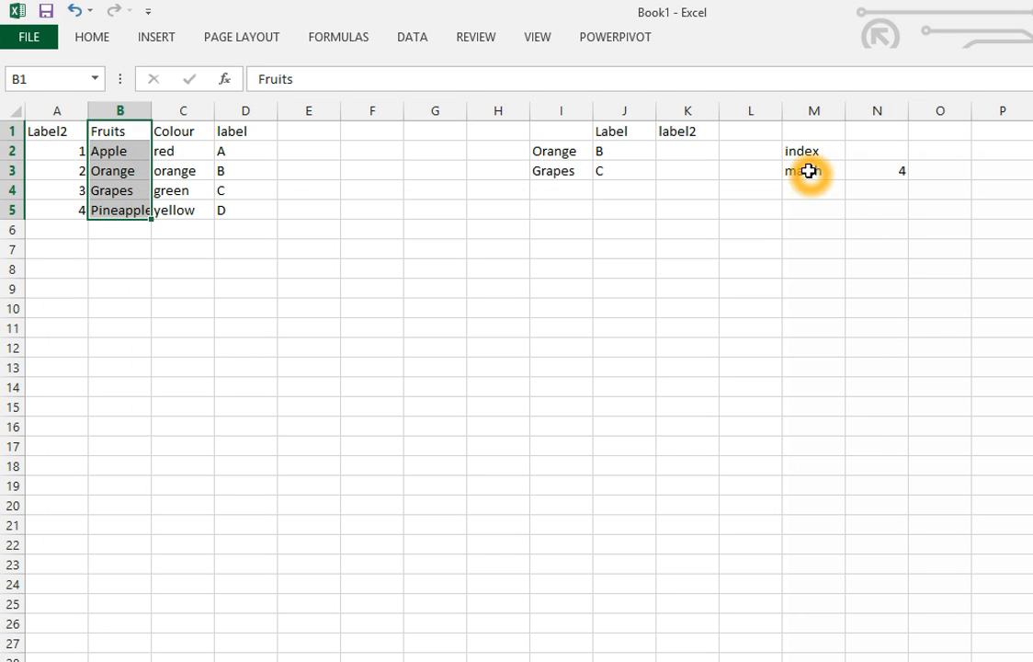
left_click(874, 171)
double_click(882, 169)
left_click(916, 172)
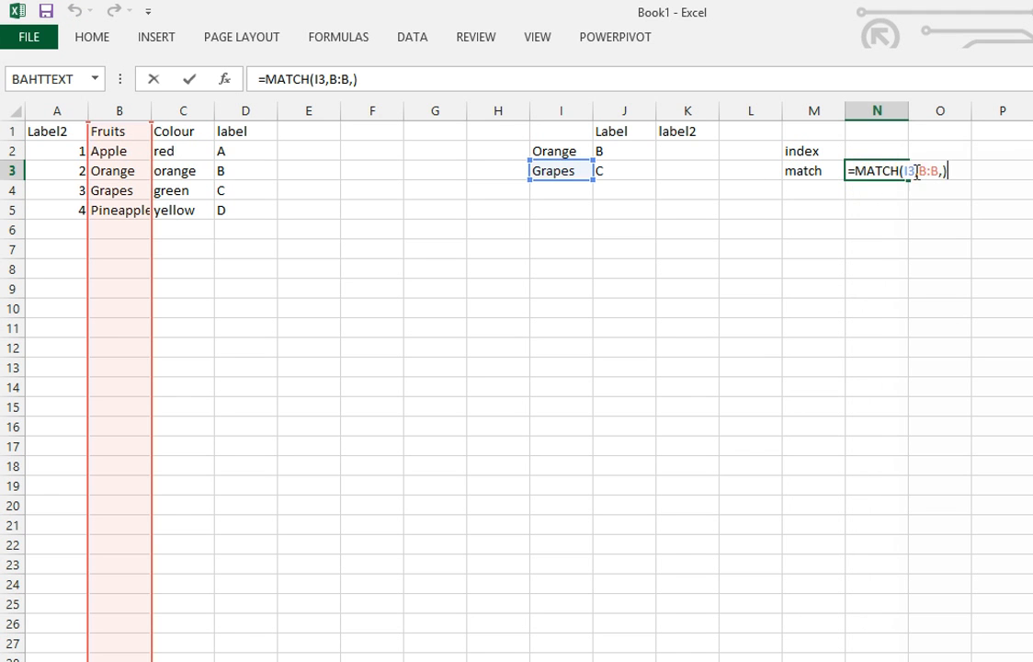
left_click(907, 172)
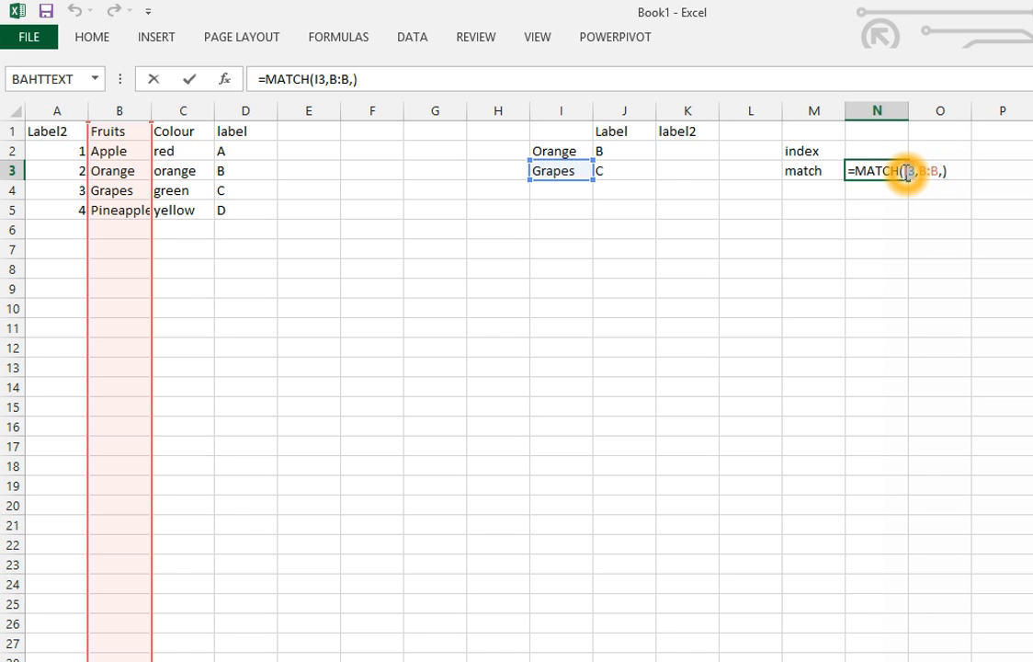
left_click(550, 172)
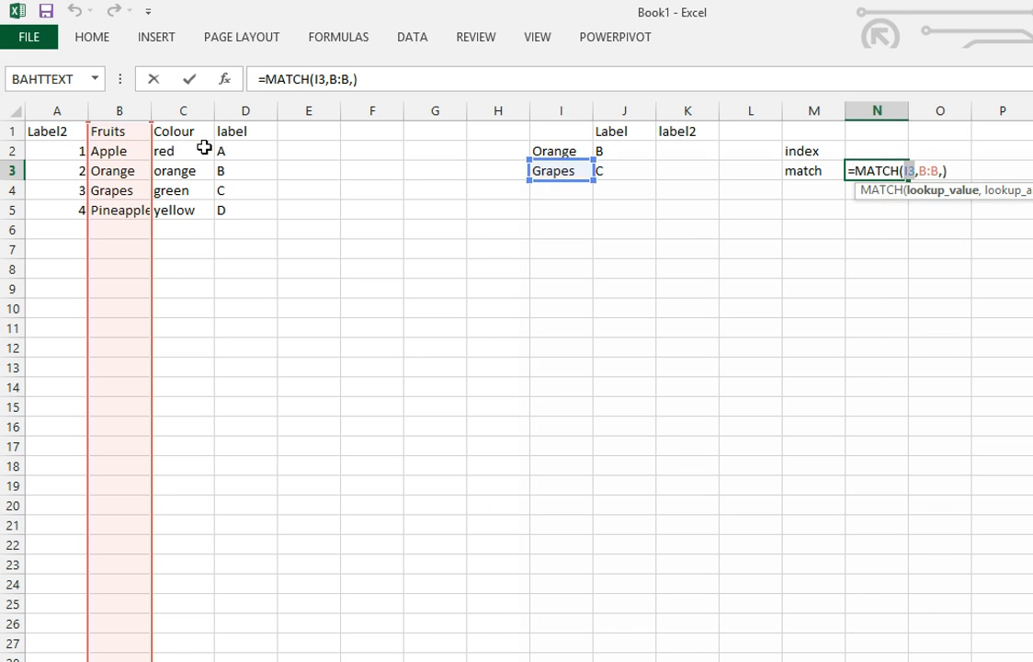
left_click(111, 222)
left_click_drag(121, 135, 119, 150)
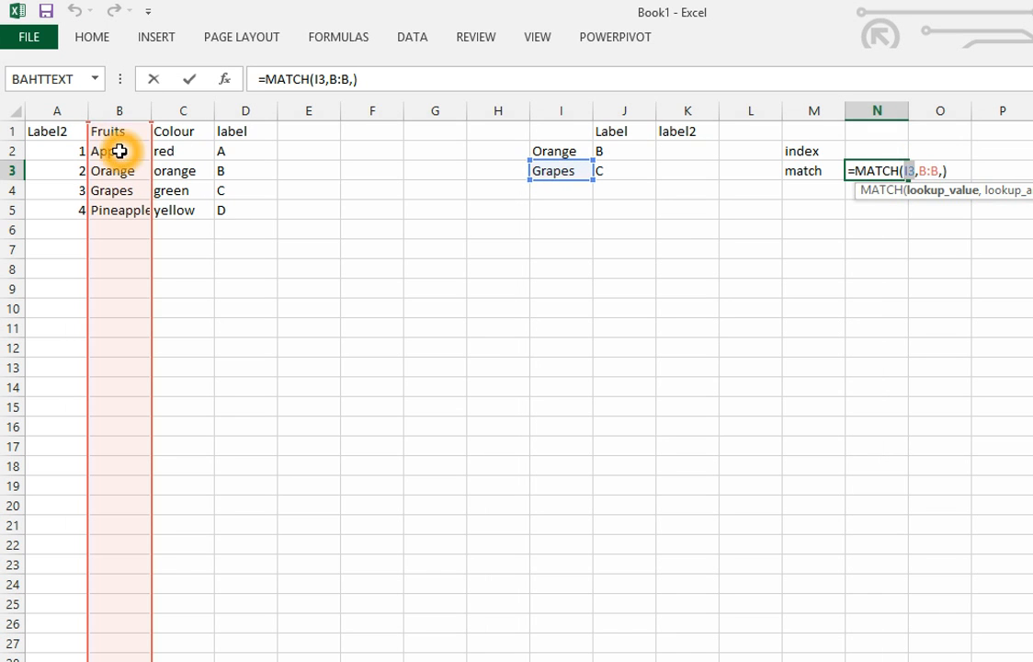
left_click(115, 133)
left_click(109, 150)
Replace the lookup value in the N3 formula with B4, and undo that change.
left_click(117, 186)
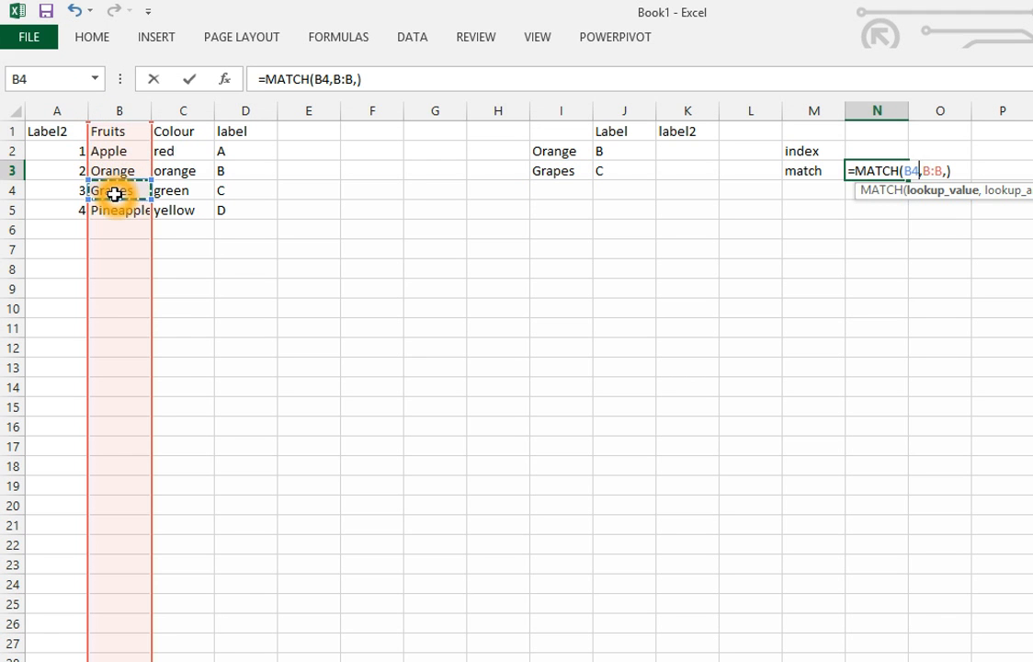
left_click(122, 195)
key("ctrl+Return")
key("ctrl+z")
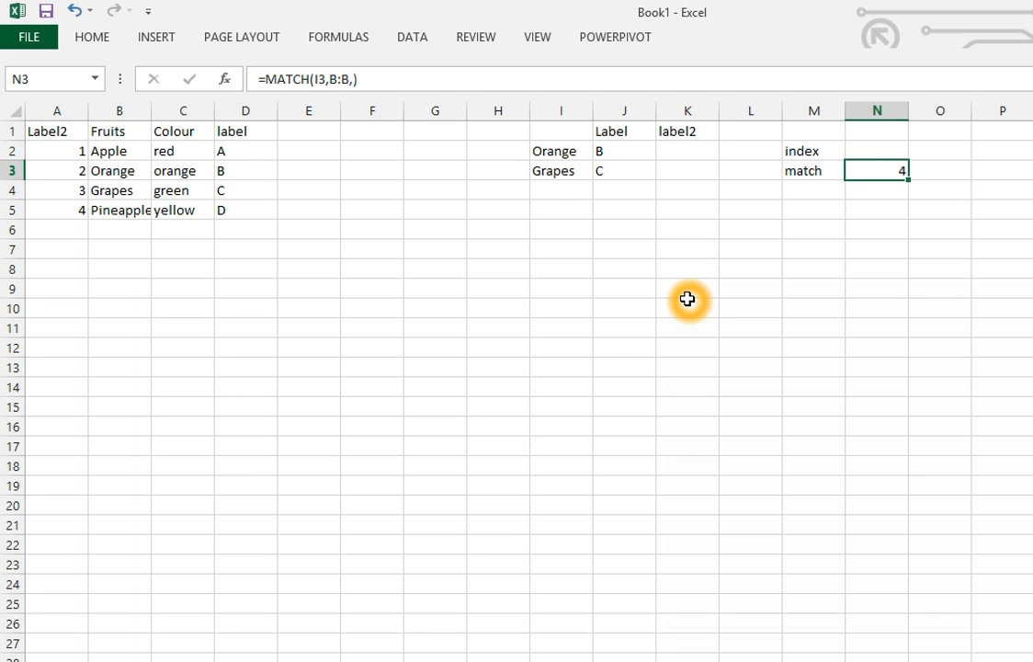
Enter the formula =MATCH(I3,B3:B5,) in O3 to find the position of Grapes within that smaller range.
key("Right")
type("=m")
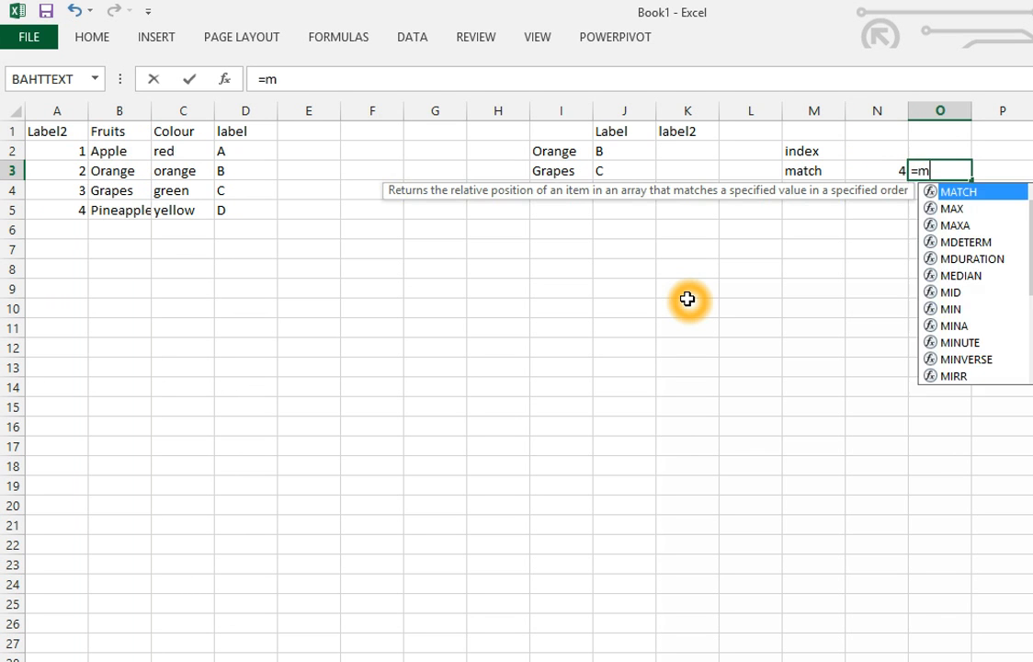
type("atch(")
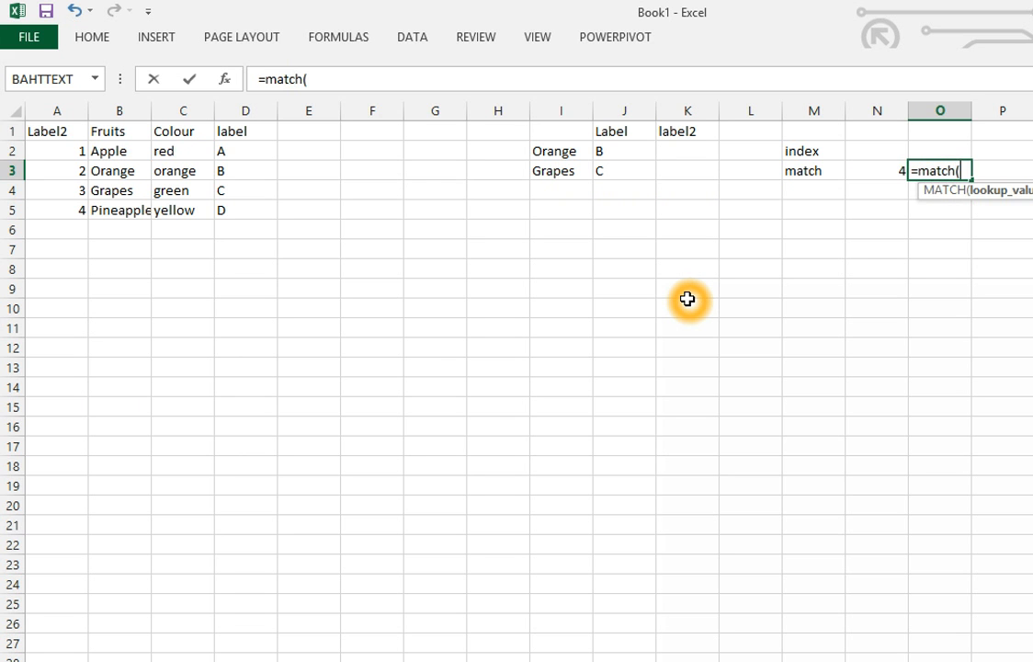
key("Left")
key("Left")
key("Left")
key("Left")
key("Left")
key("Left")
key("Left")
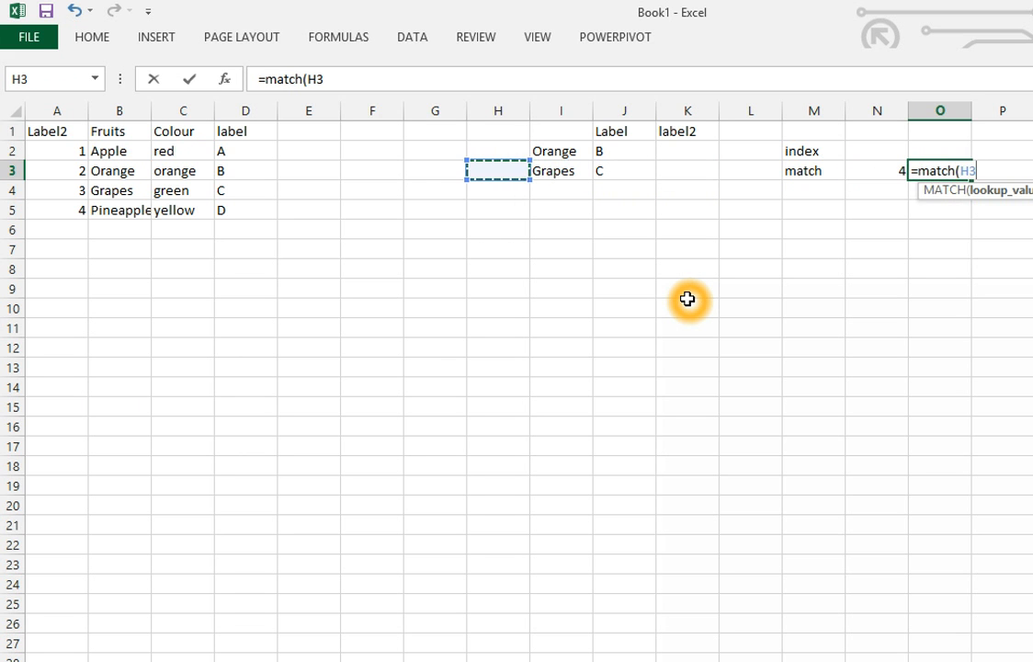
key("Right")
type(",")
key("Left")
key("Left")
key("Left")
key("Left")
key("Left")
key("Left")
key("Left")
key("Left")
key("Left")
key("Left")
key("Left")
key("Left")
key("Left")
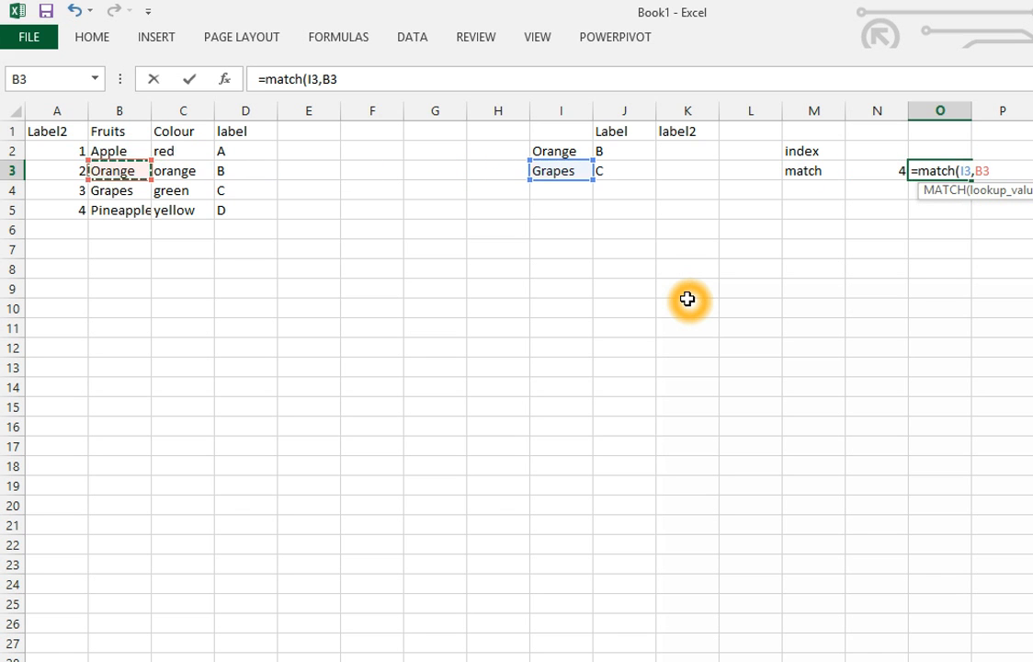
key("shift+Down")
key("shift+Down")
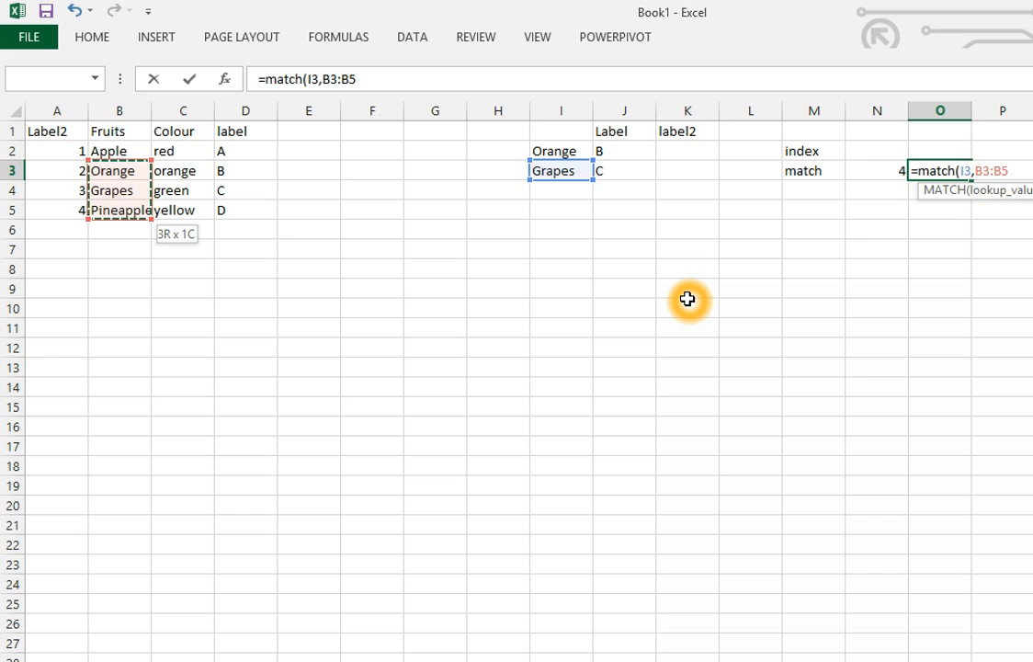
type(",")
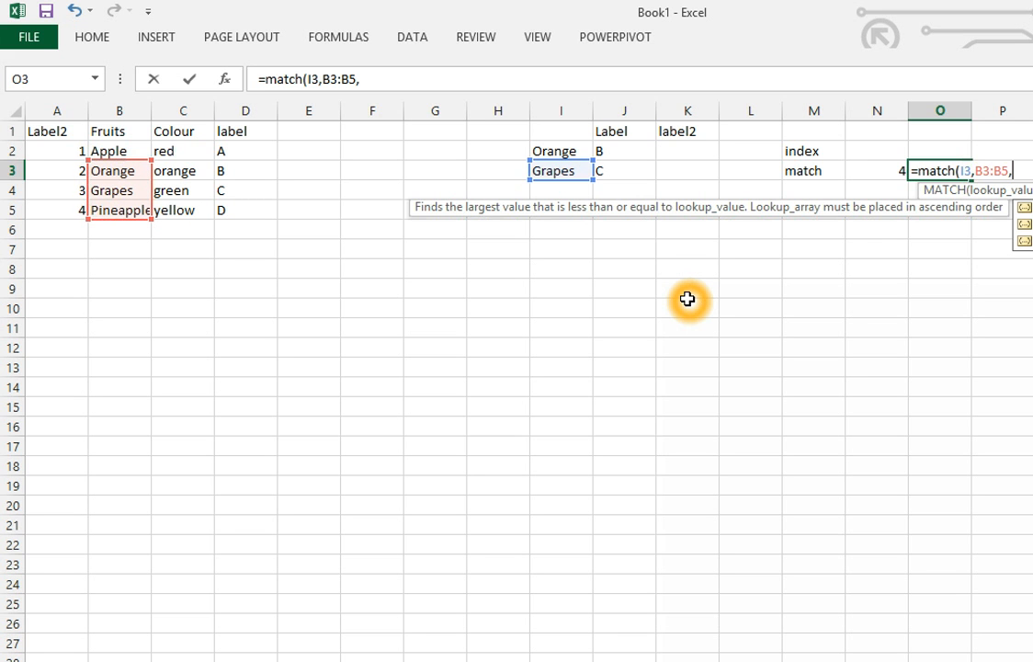
key("Down")
key("Tab")
key("Return")
Examine the cells referenced by the O3 formula by counting down from Orange in B3:B5.
key("Up")
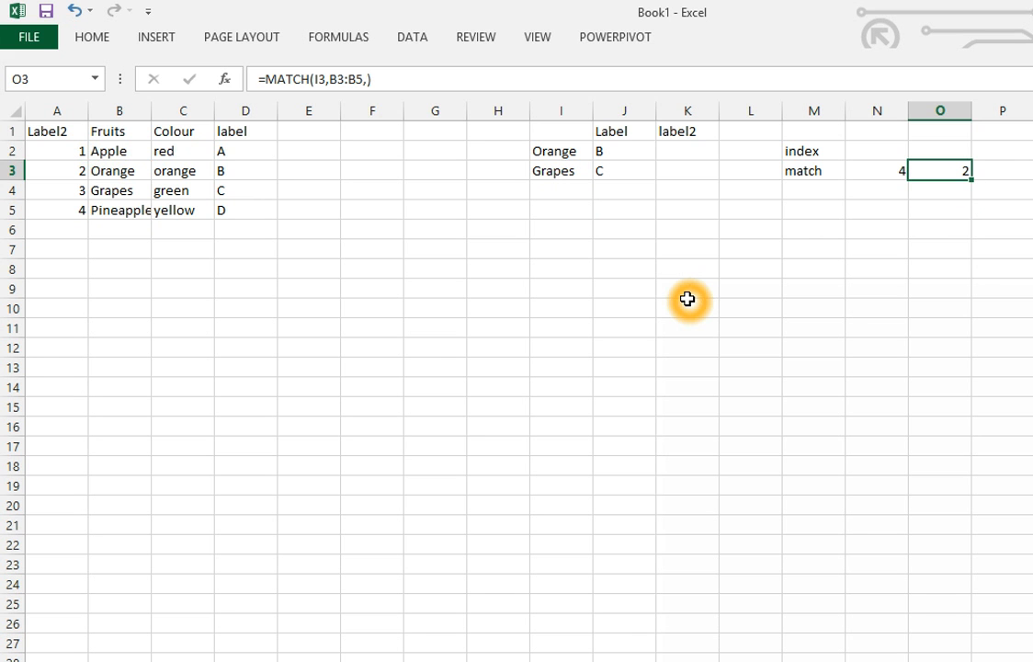
key("F2")
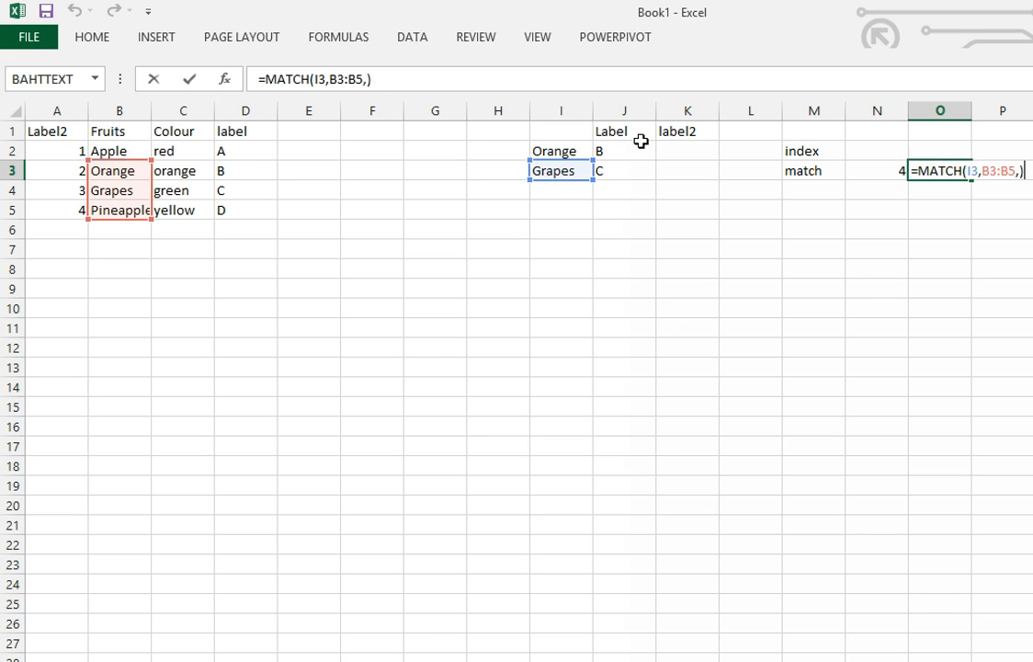
left_click(126, 173)
left_click(122, 171)
left_click(115, 171)
left_click(109, 190)
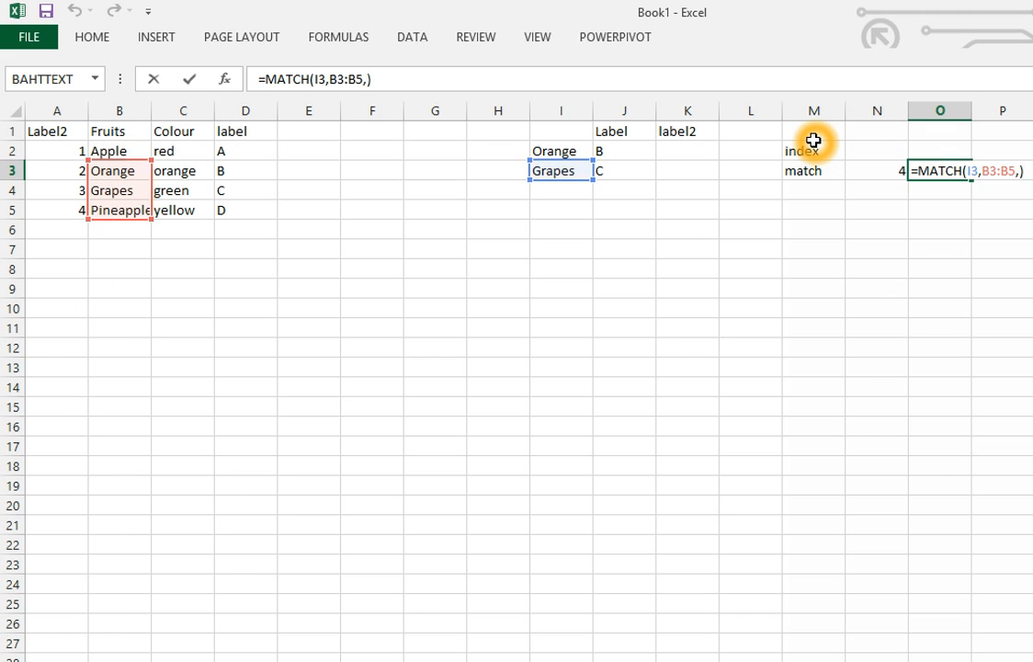
key("Return")
Compare the two MATCH formulas in N3 and O3, and review them alongside the index and match labels.
left_click(956, 172)
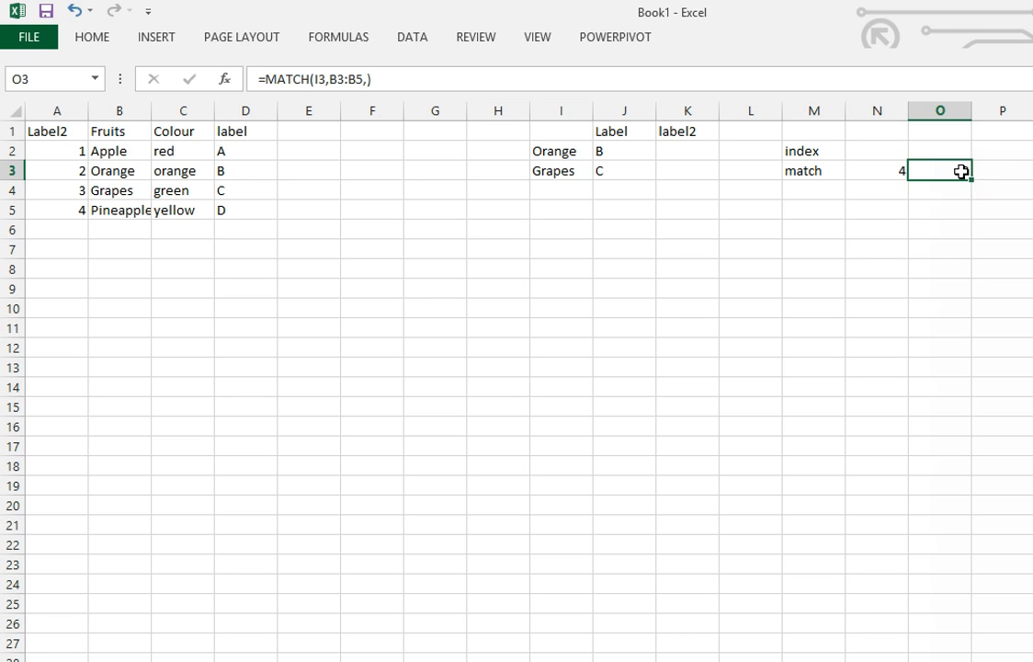
key("Left")
key("shift+Right")
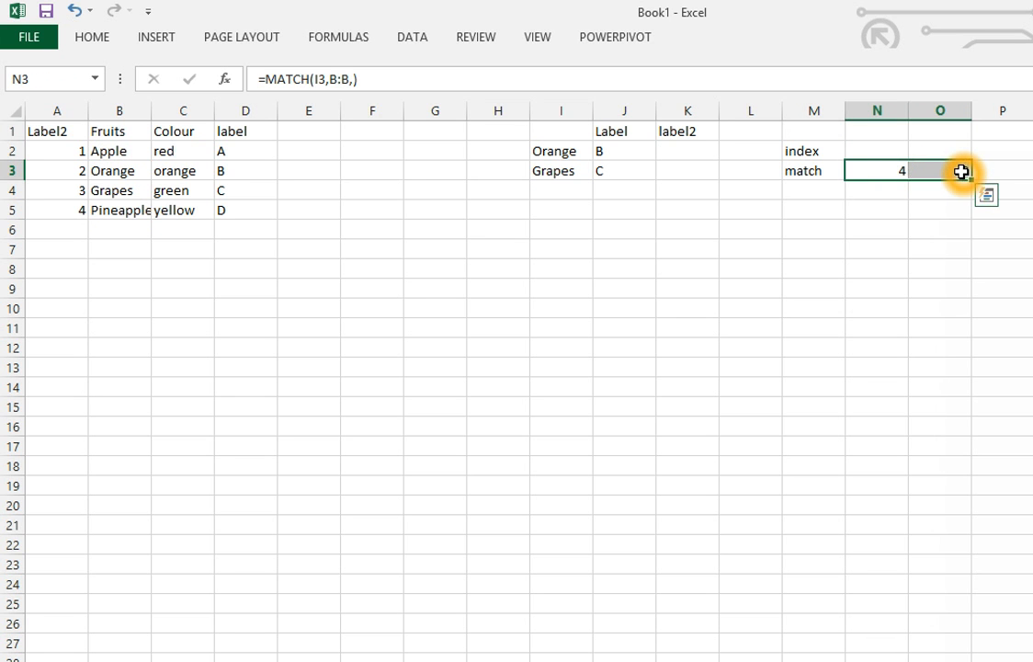
key("Left")
key("Up")
key("Down")
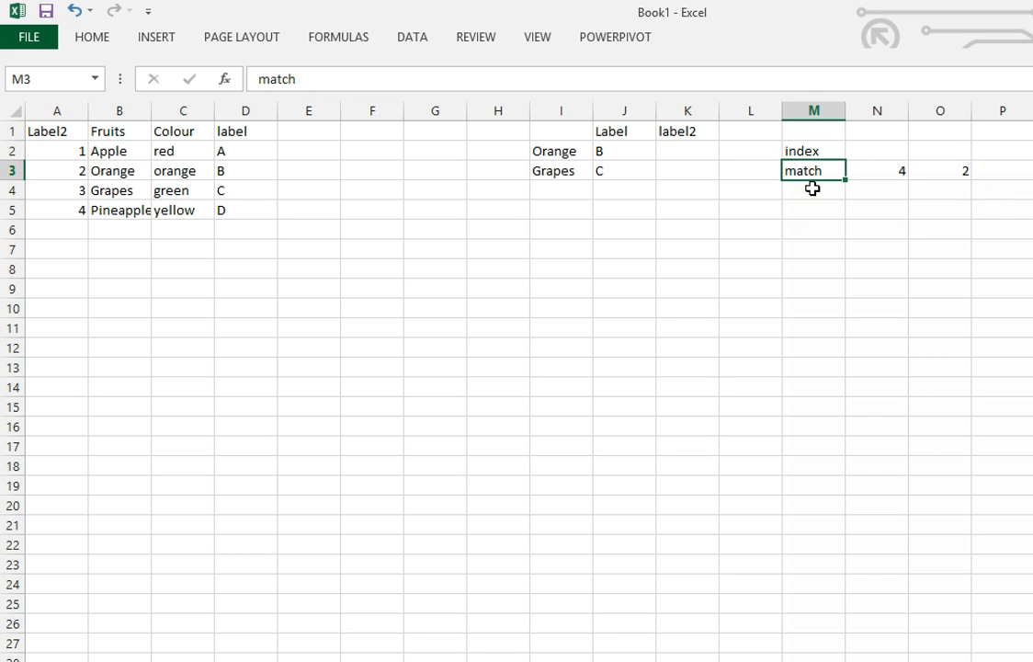
left_click(954, 172)
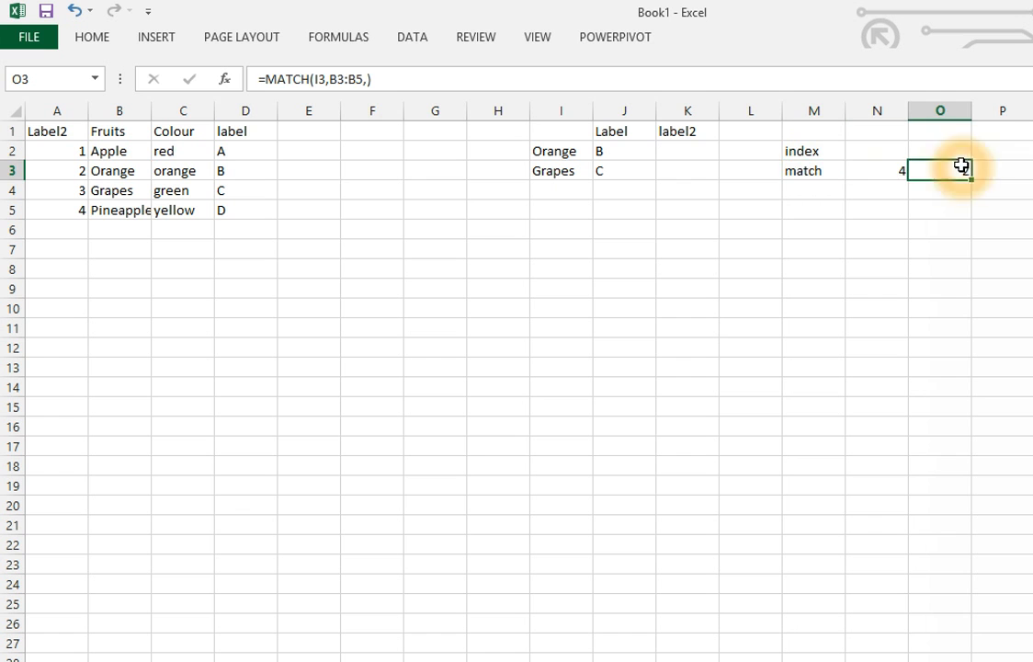
left_click(815, 151)
left_click(812, 171)
left_click_drag(804, 153, 946, 179)
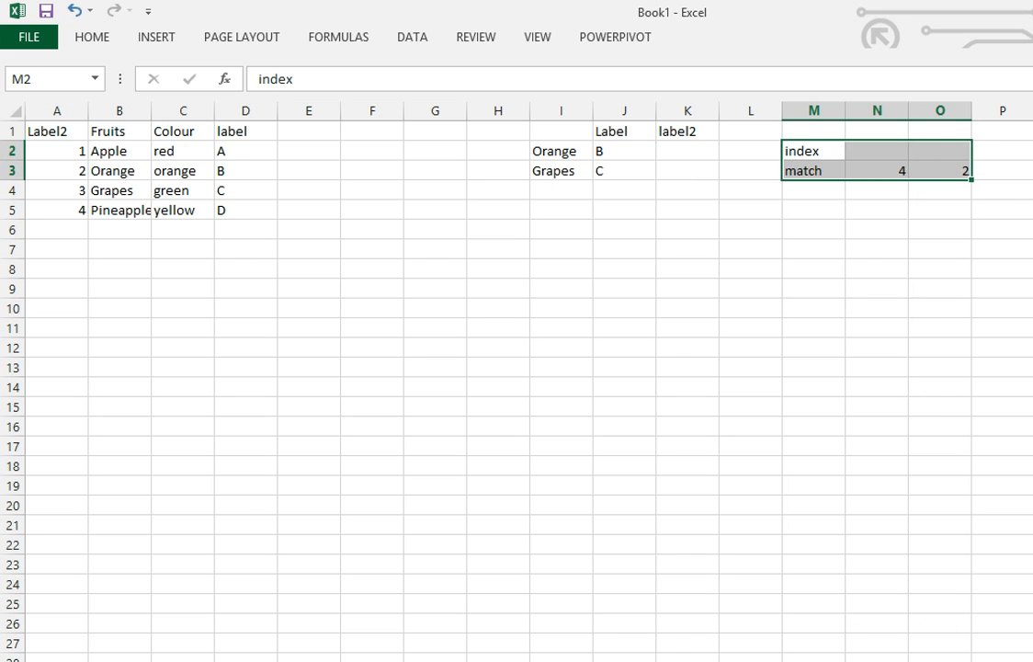
left_click(898, 149)
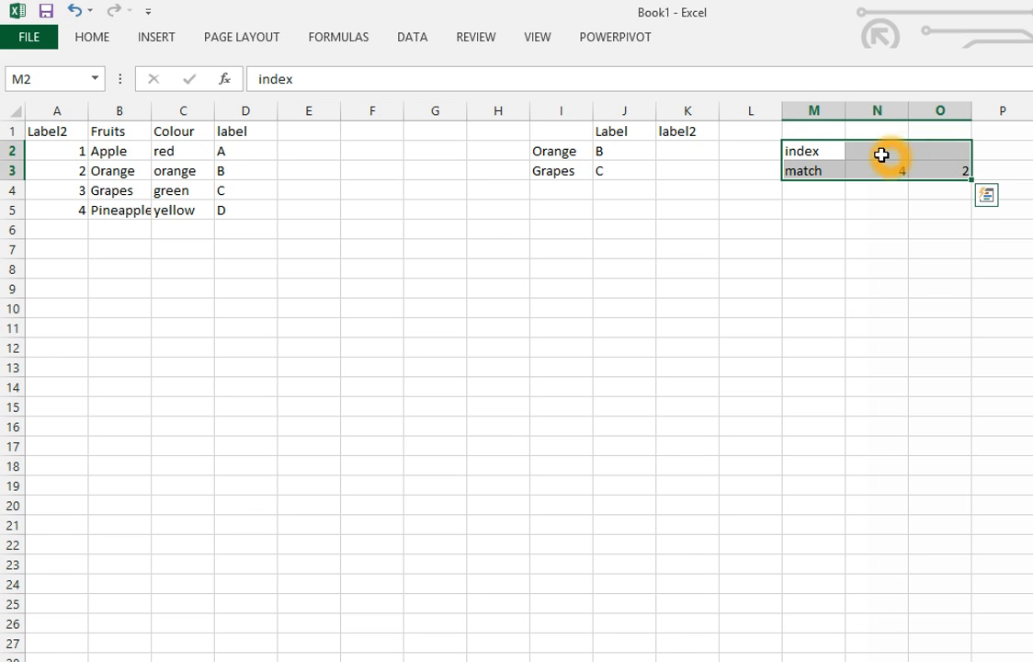
left_click(887, 153)
left_click(888, 151)
type("=")
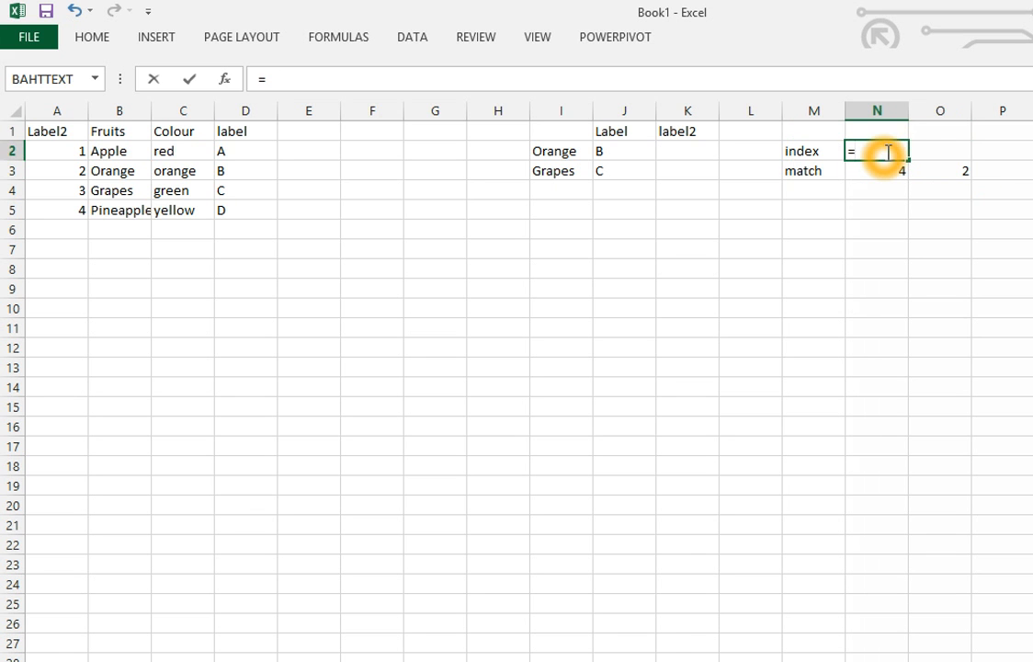
key("Escape")
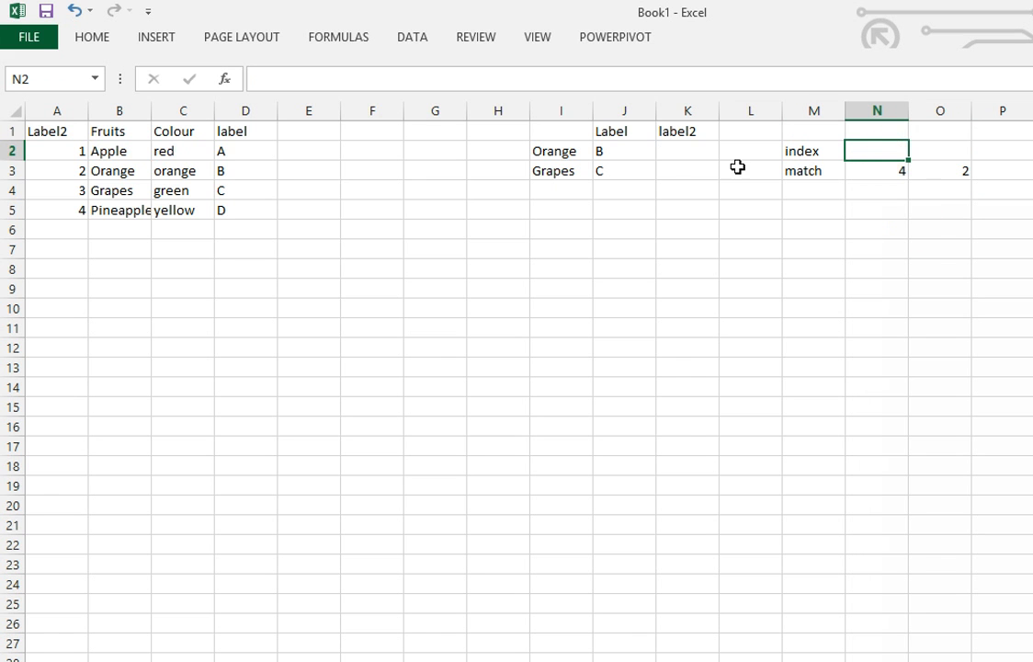
left_click(690, 147)
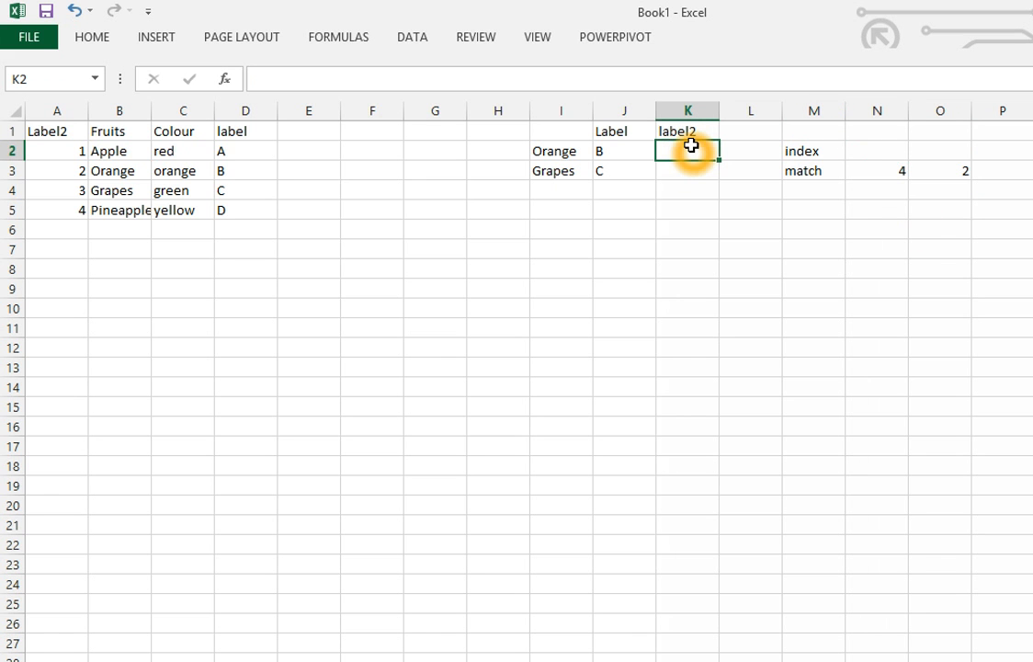
type("=index")
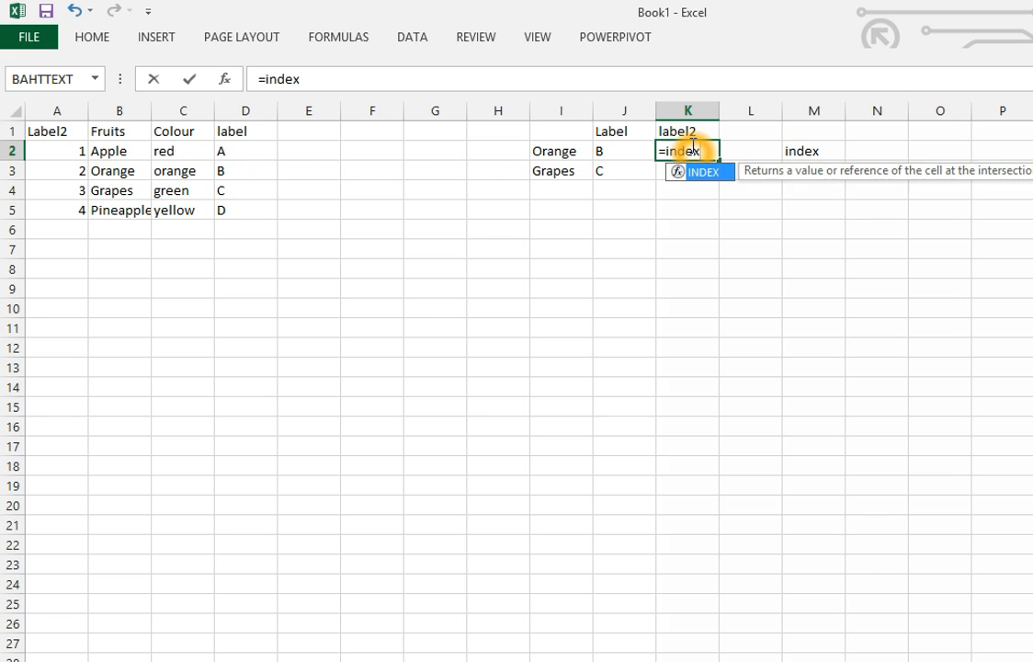
type("(")
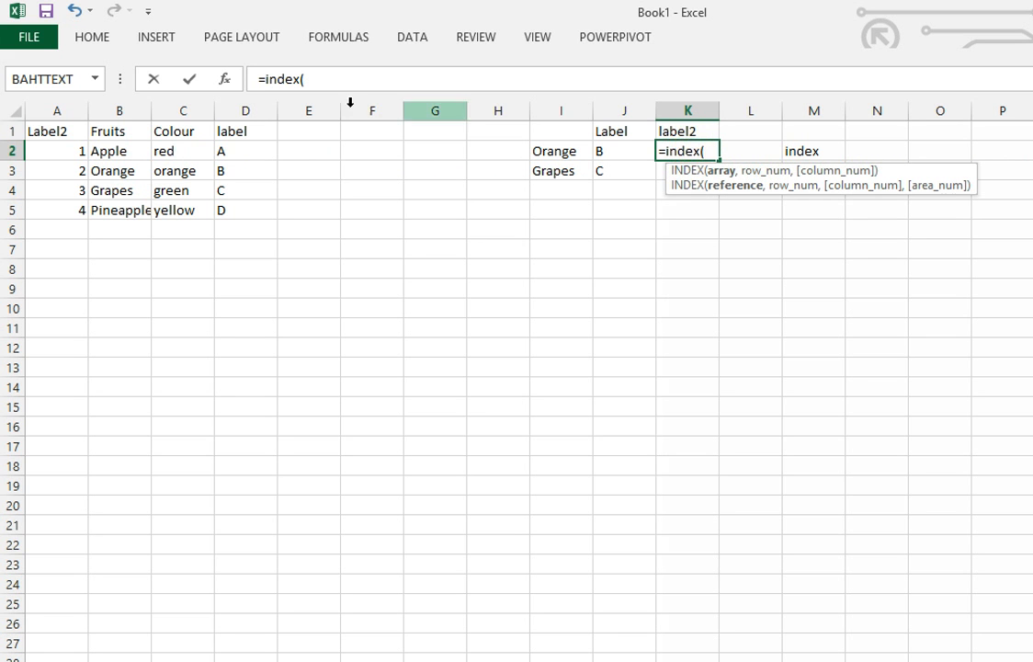
left_click(119, 110)
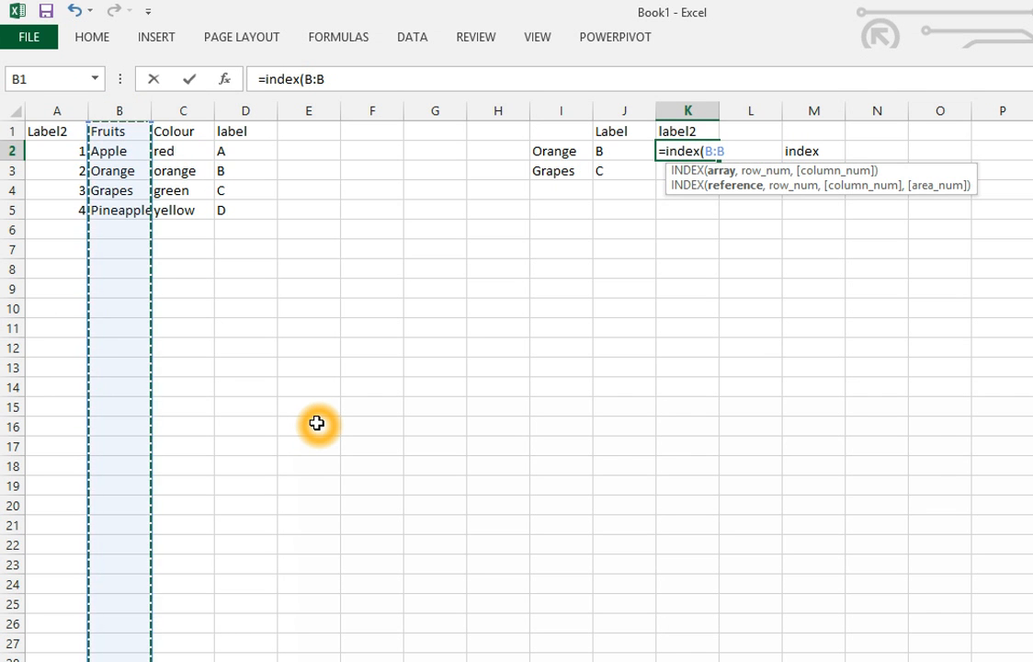
type(",")
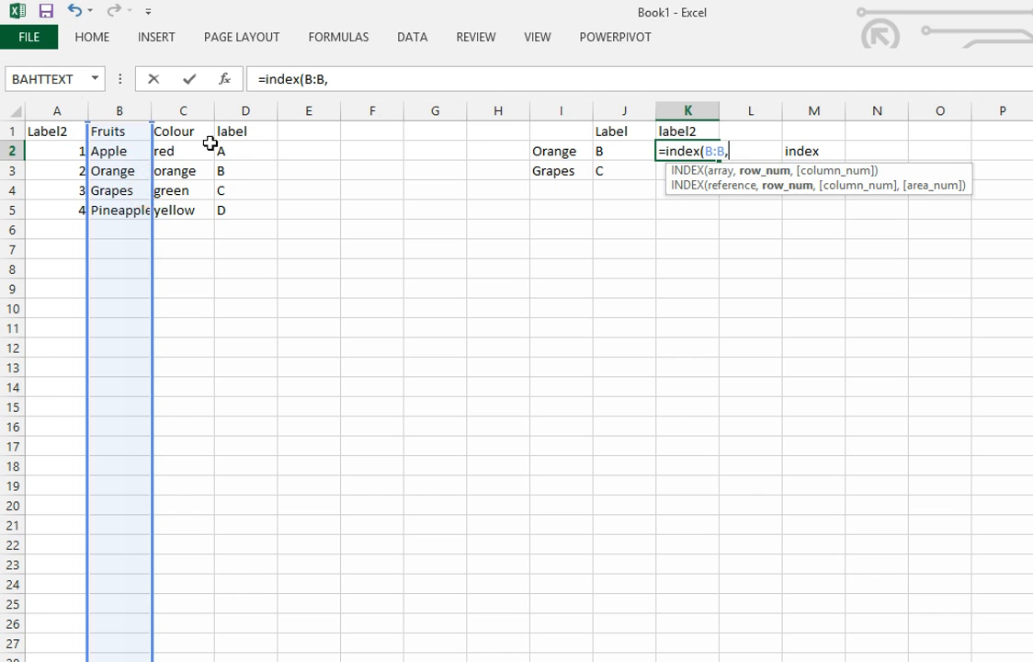
left_click(193, 110)
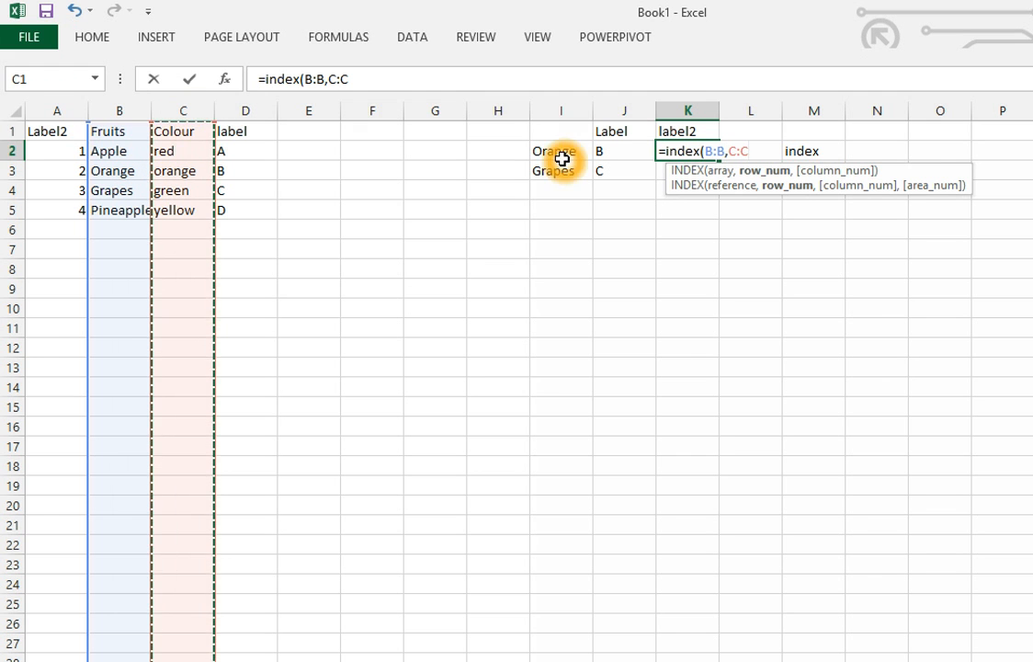
key("Escape")
Start an INDEX formula in K2 with the whole of column A as its array.
type("=index(")
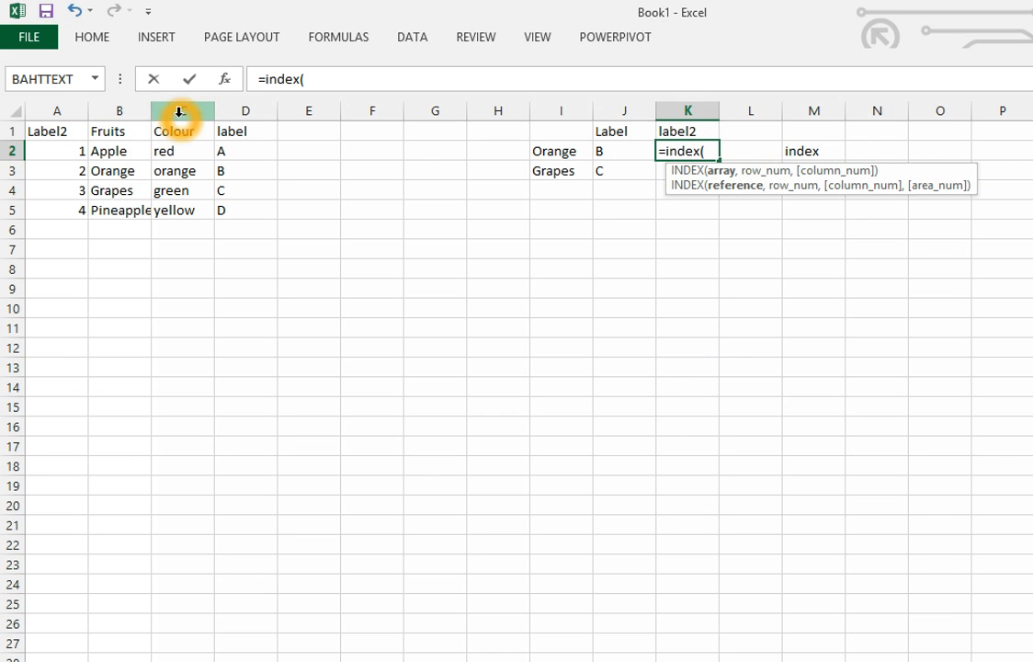
left_click(57, 110)
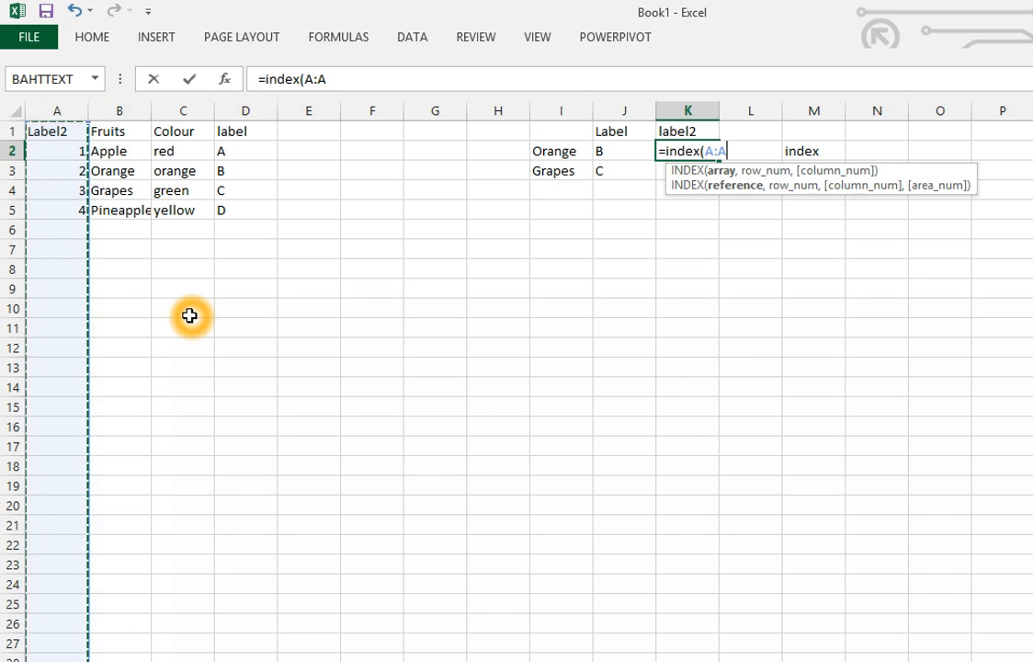
type(",")
left_click(745, 196)
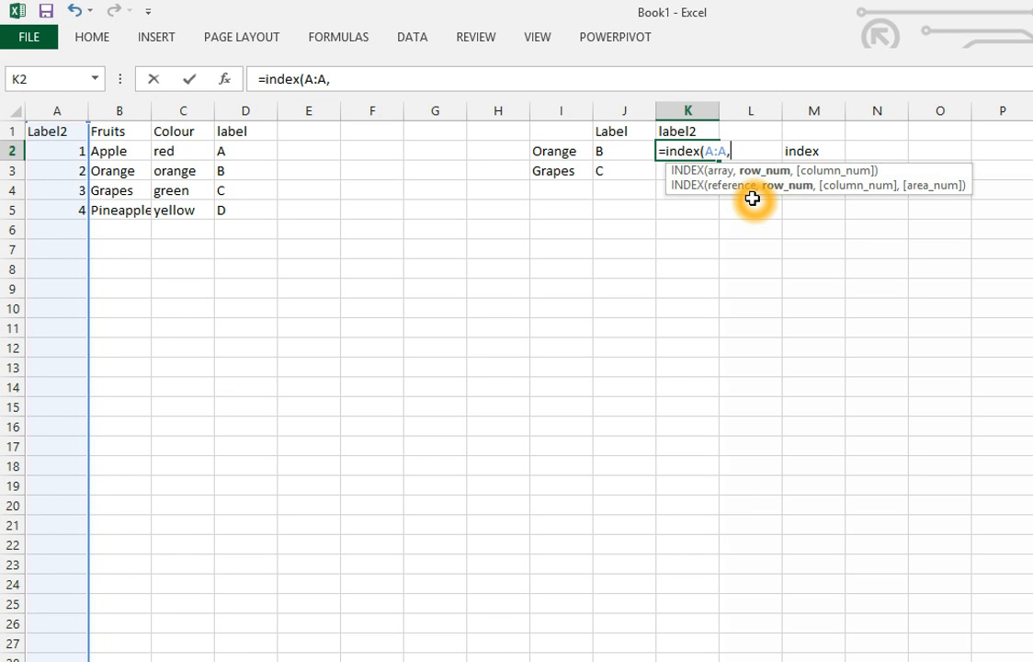
Nest MATCH(I2,B:B,) as the row number of the INDEX formula, looking up Orange in the Fruits column.
type("mat")
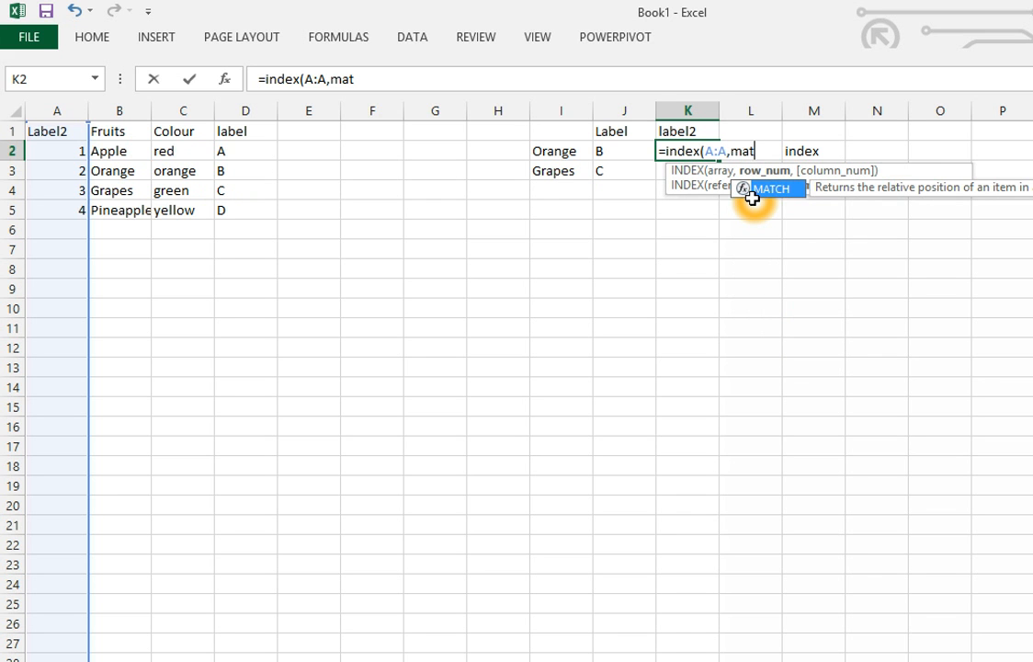
type("ch(")
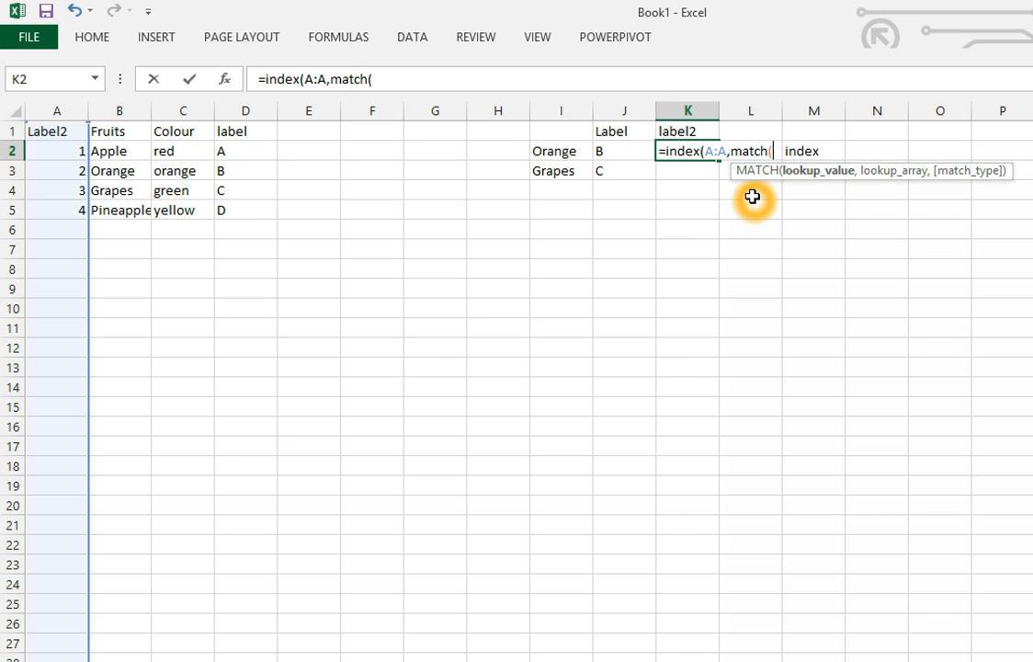
left_click(561, 155)
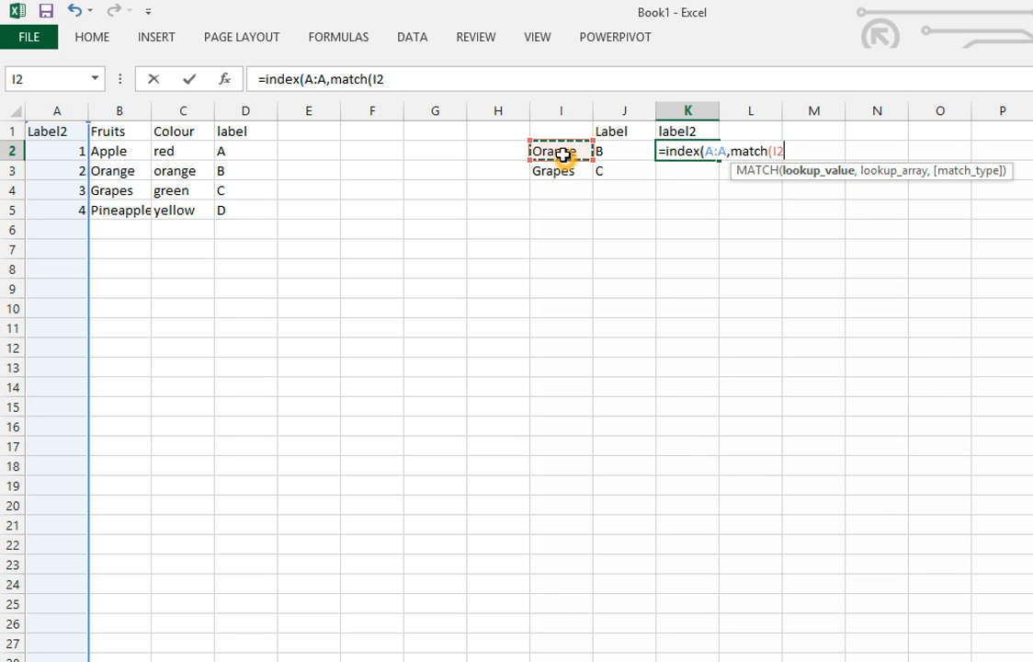
type(",")
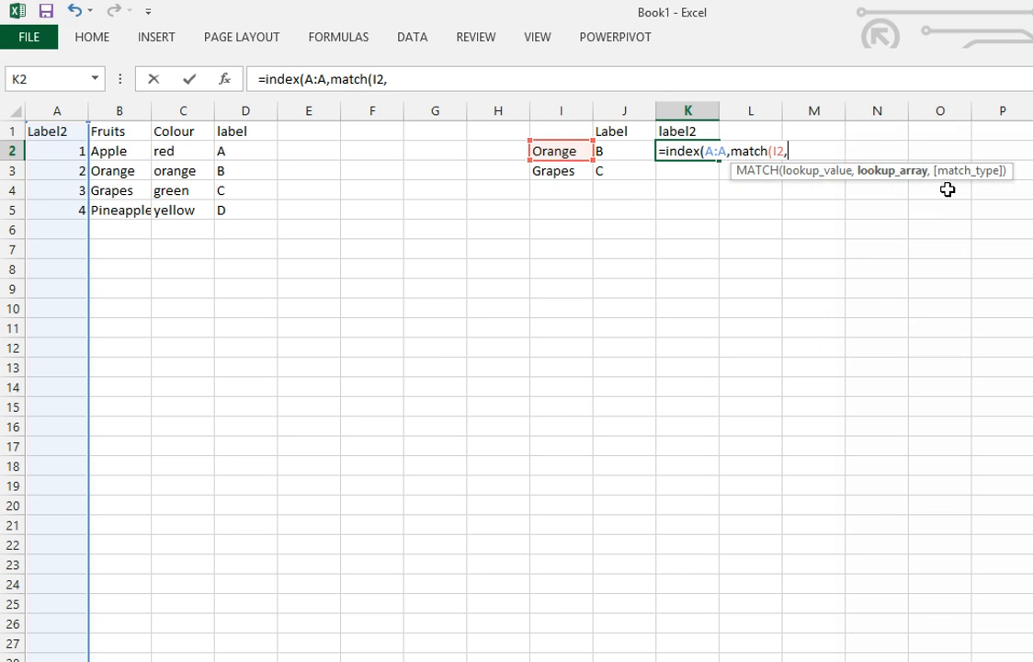
left_click(122, 107)
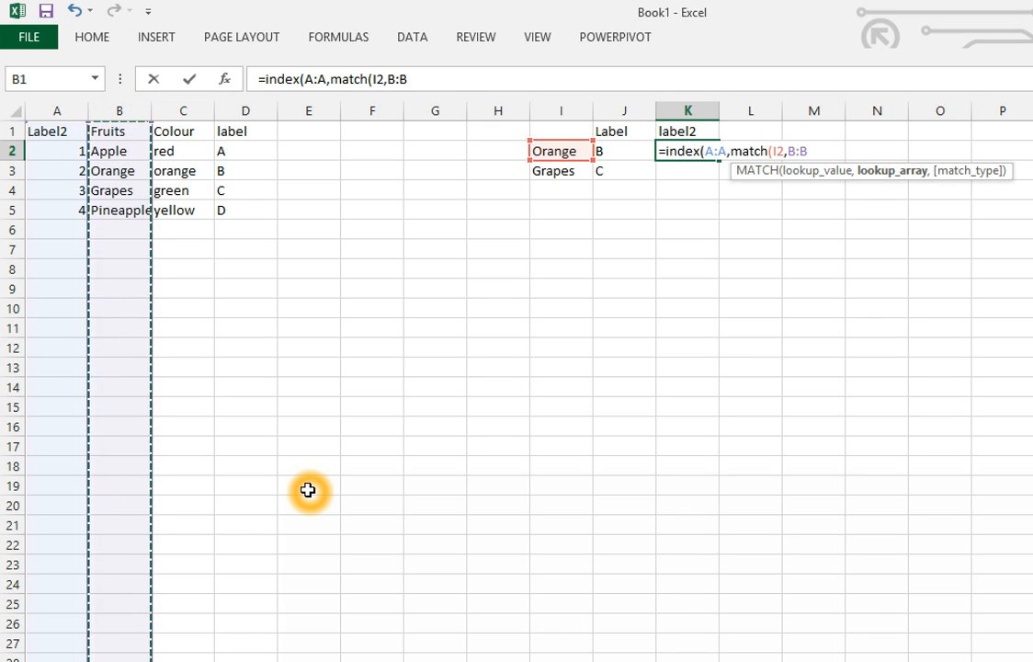
type(",")
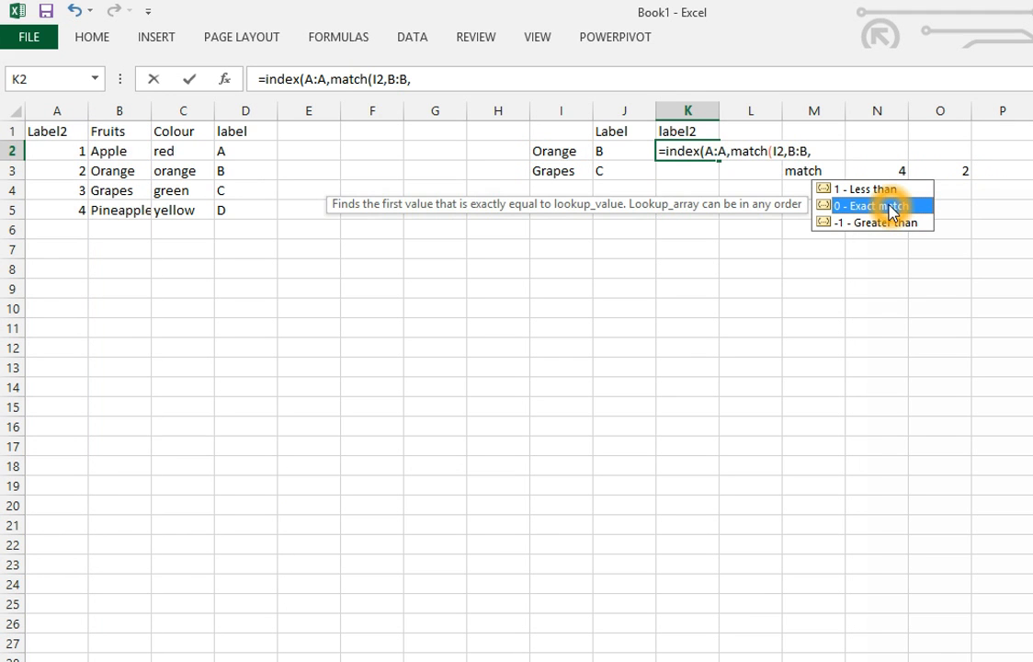
key("Escape")
type(")")
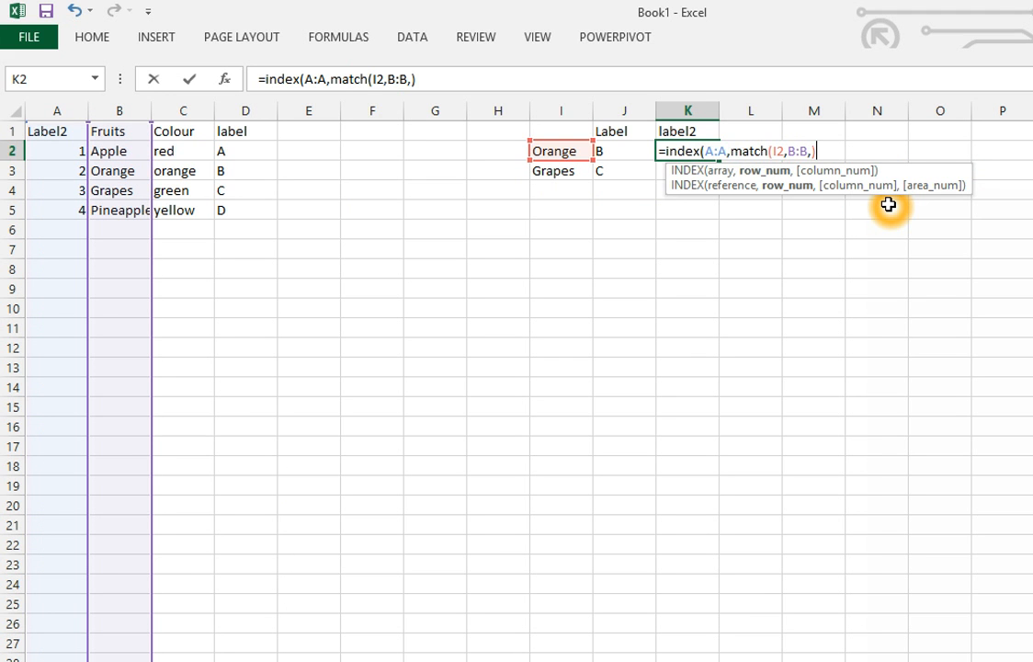
Complete the K2 formula with column number 1 so it reads =INDEX(A:A,MATCH(I2,B:B,),1).
type(",")
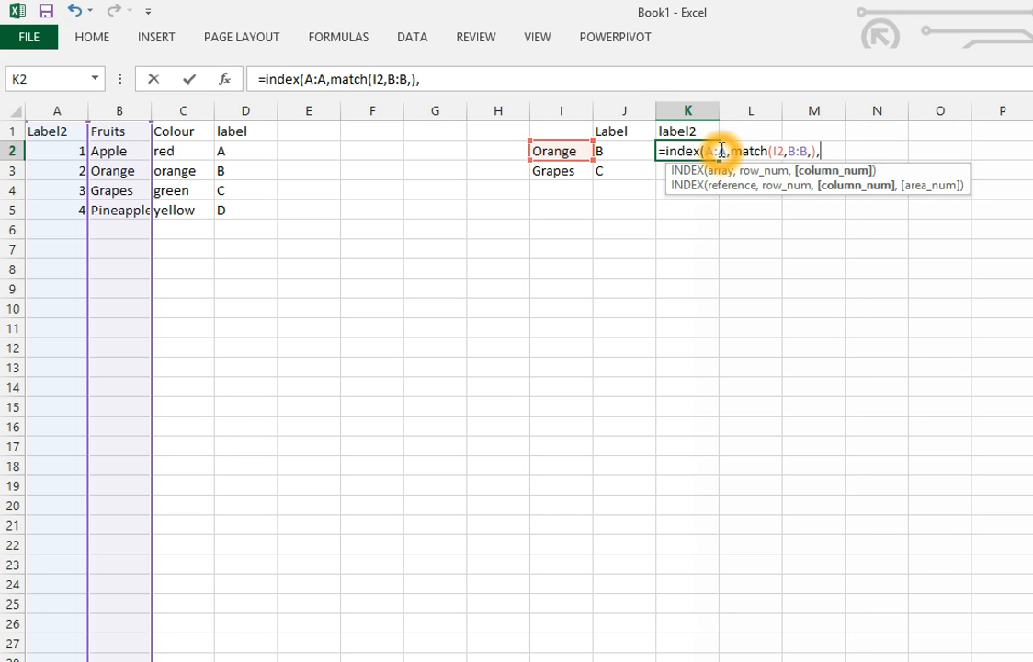
type("1)")
key("Return")
left_click(697, 150)
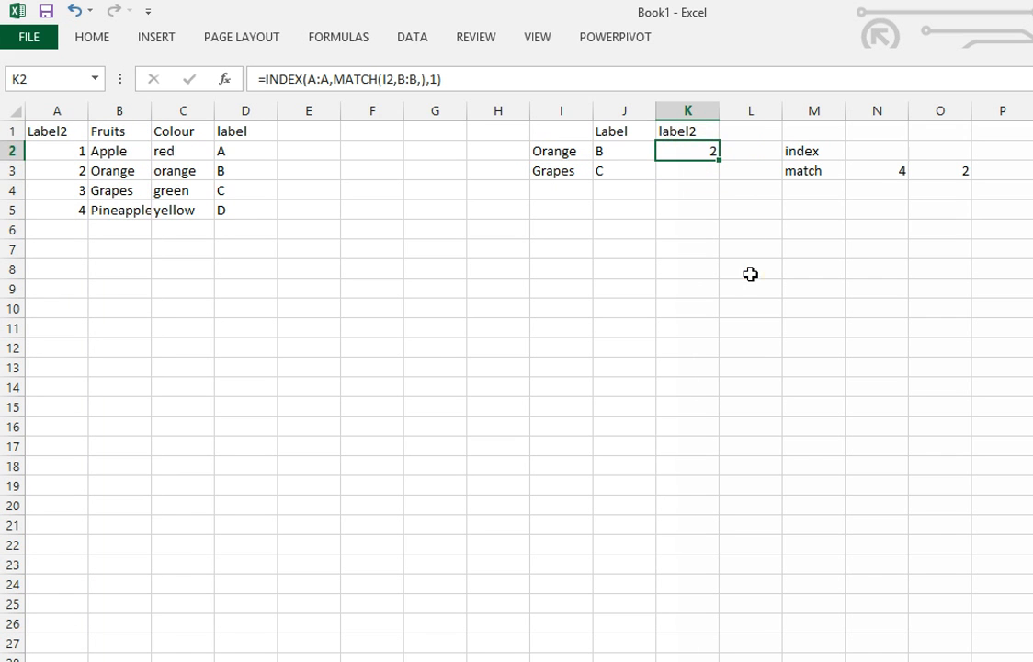
left_click(751, 275)
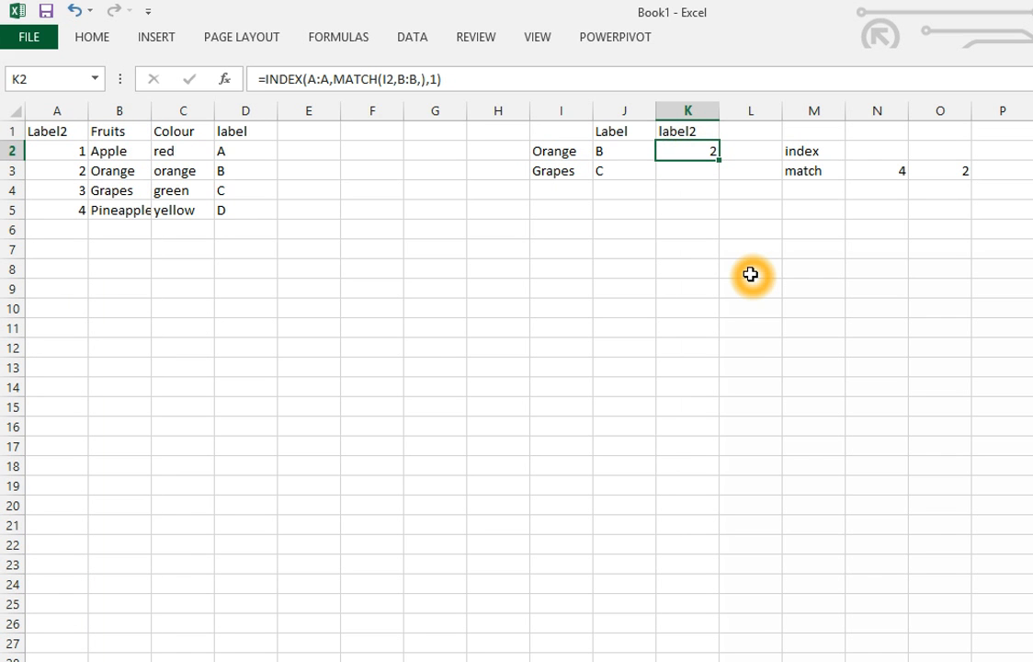
Copy the K2 formula down to K3 and compare the results with the Orange and Grapes rows of the table.
left_click_drag(64, 172, 111, 173)
left_click(708, 152)
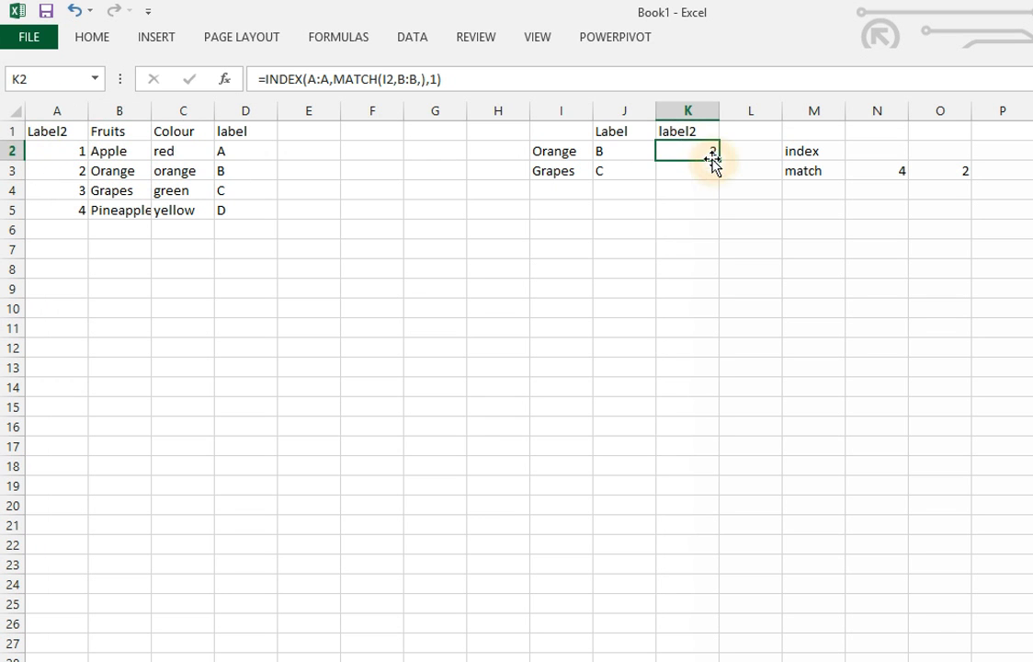
left_click(717, 167)
key("Return")
left_click_drag(55, 191, 145, 190)
Replace the lookup fruit in I3 with apple to test the copied formula.
left_click(553, 173)
left_click(611, 198)
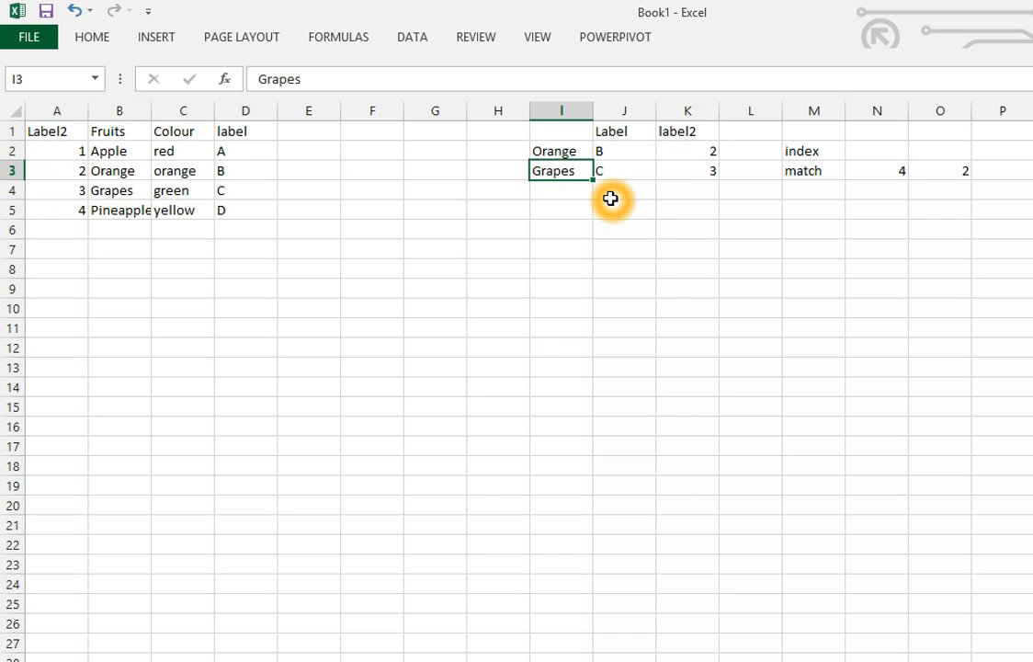
type("appl")
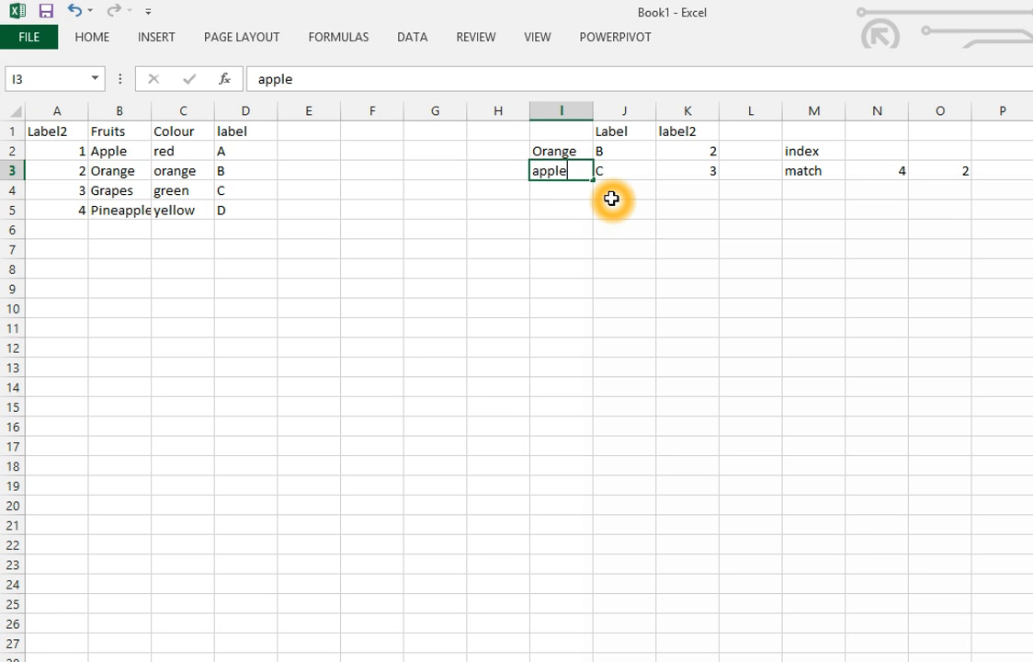
type("e")
key("Return")
Review the label2 formulas in K2:K3 against the Label2 and Fruits columns of the table.
left_click(703, 171)
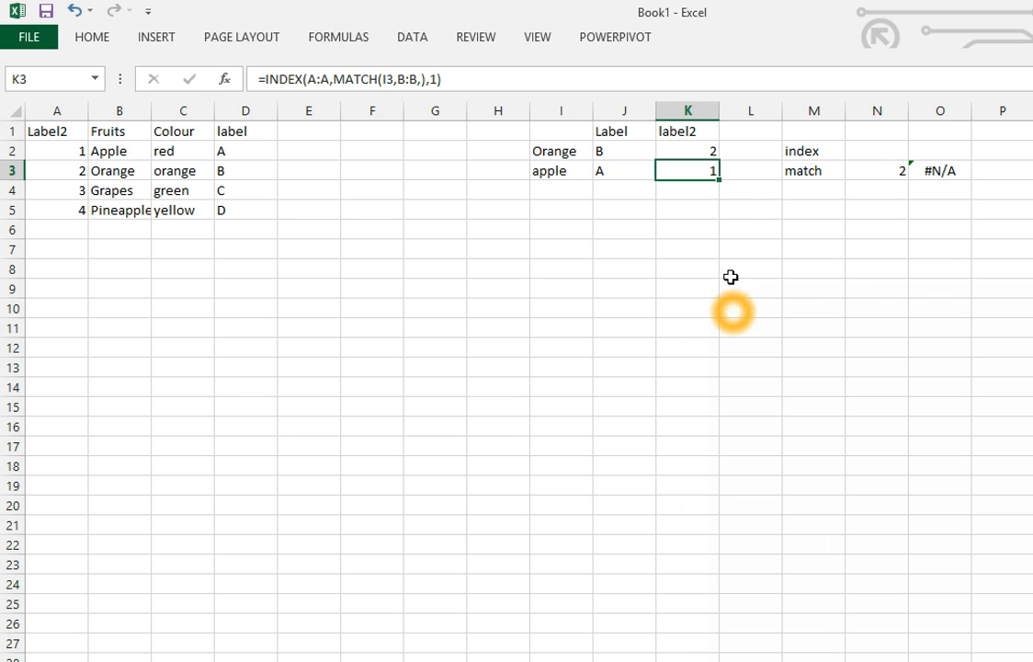
left_click_drag(694, 151, 699, 171)
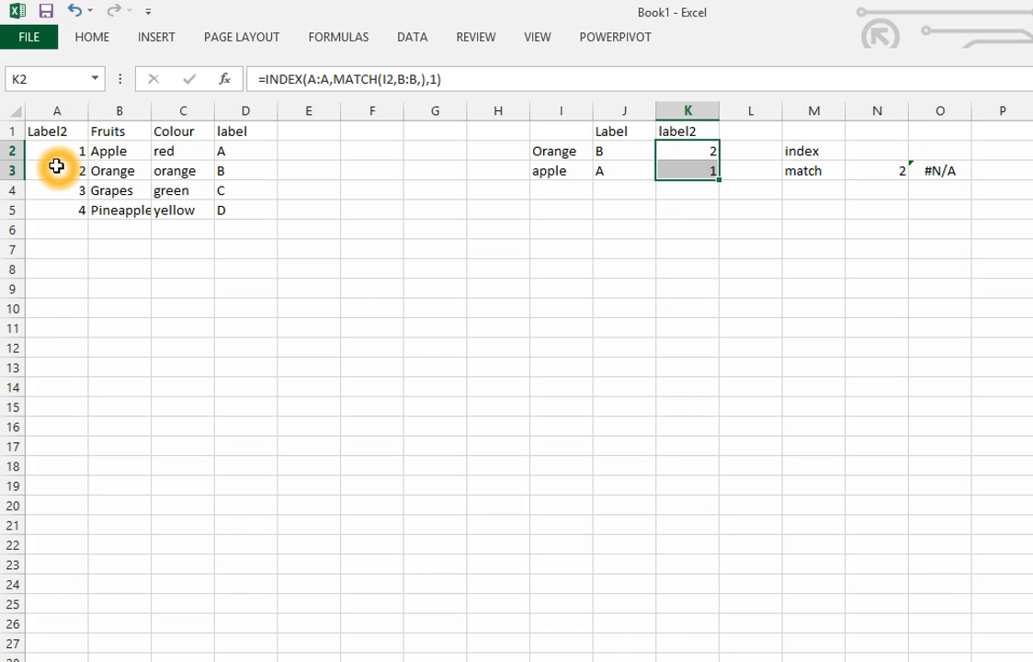
left_click(110, 111)
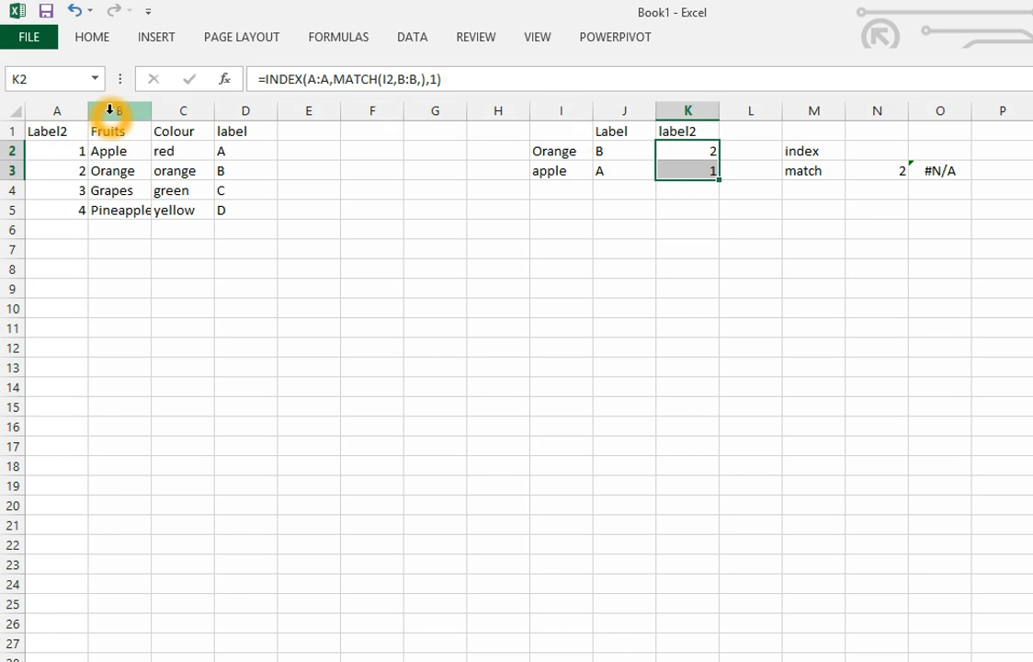